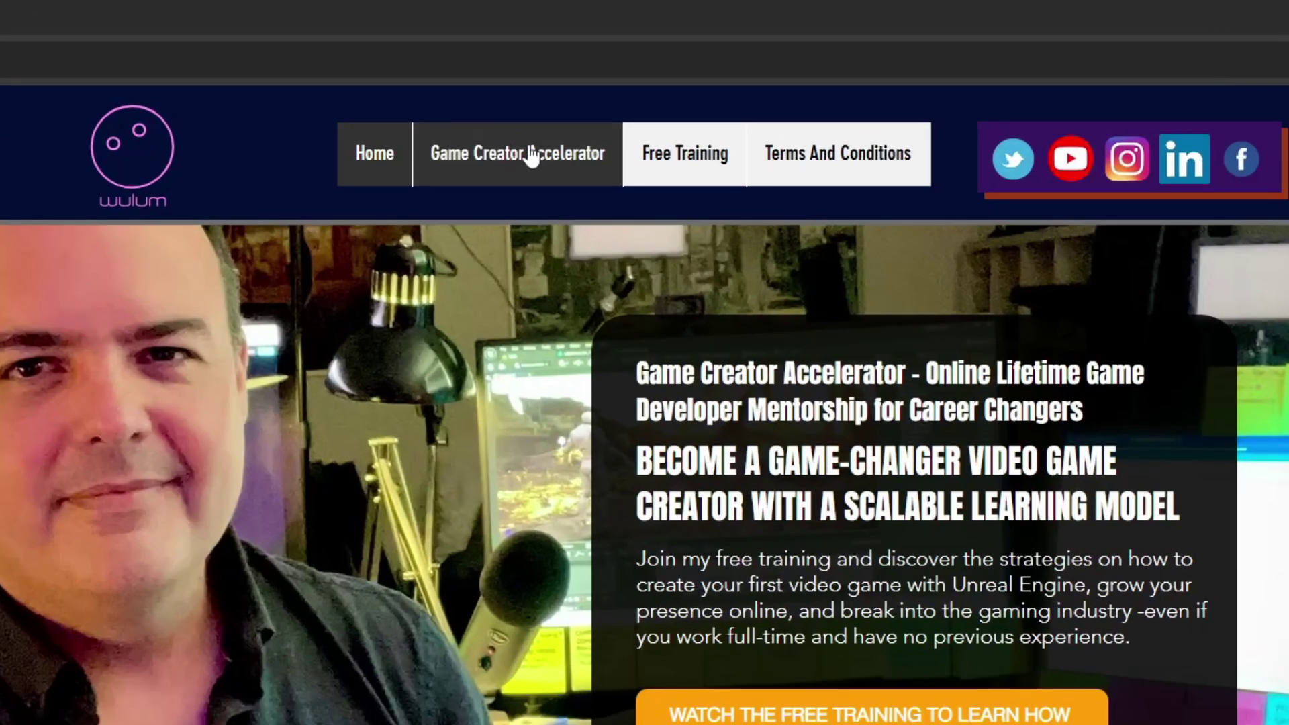
Search the App Store for 'Live link', install Live Link Face, and launch it
left_click(541, 162)
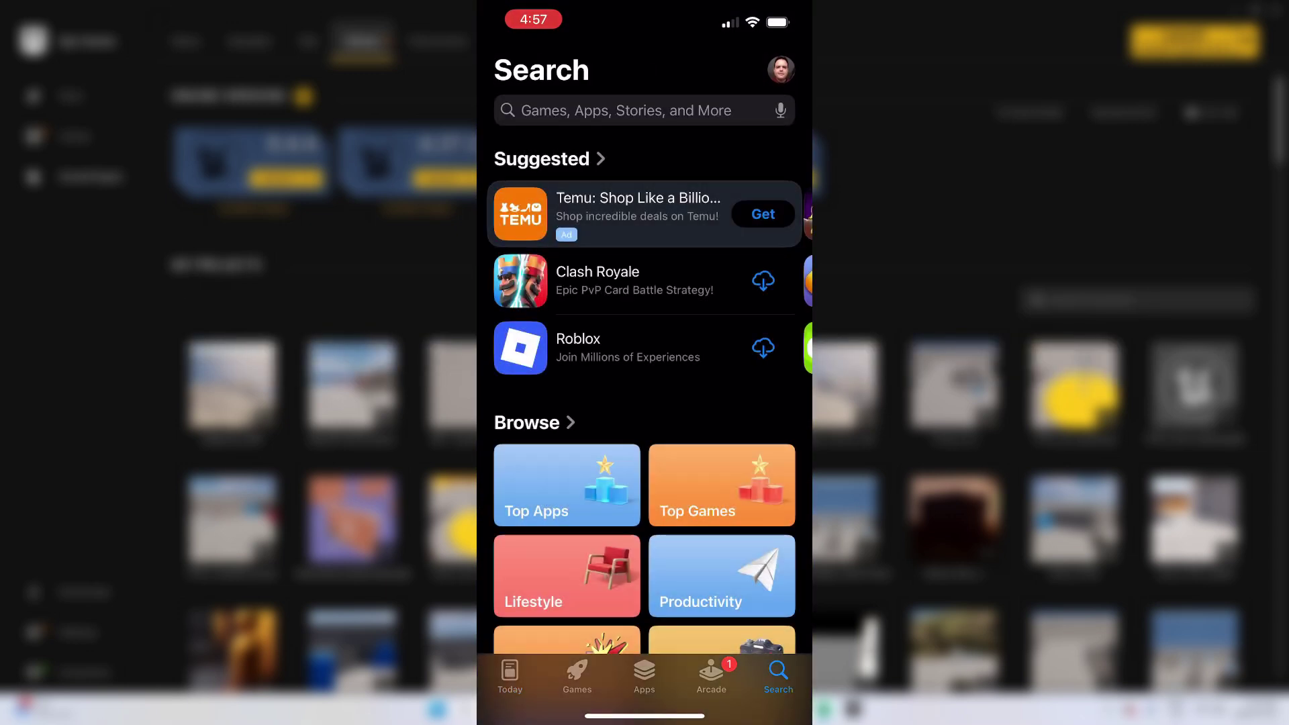
type("L")
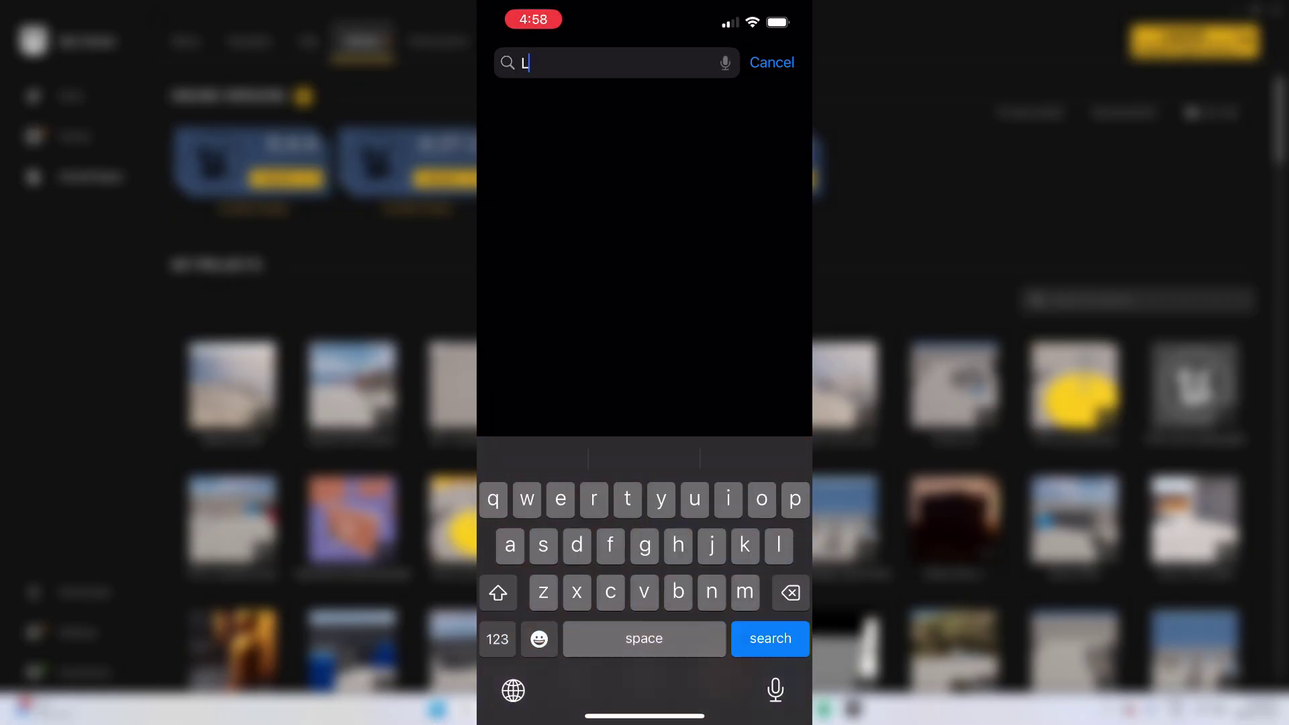
type("ive link")
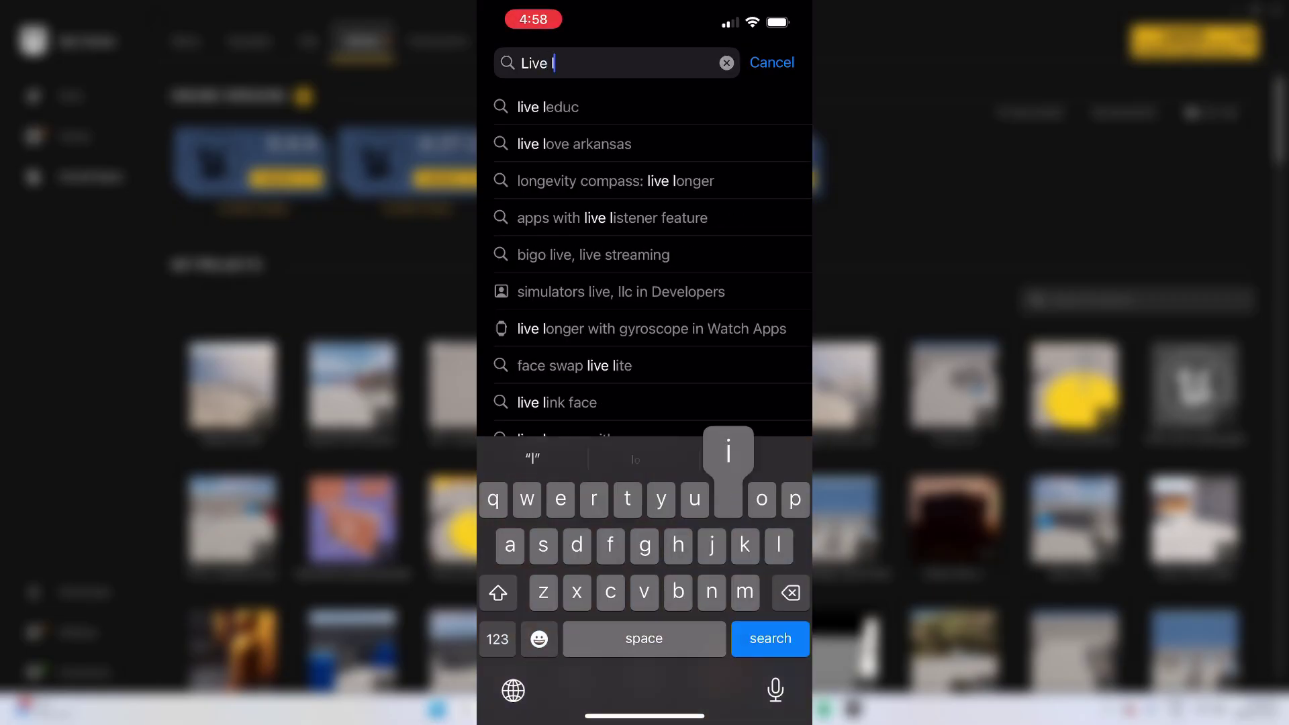
left_click(556, 106)
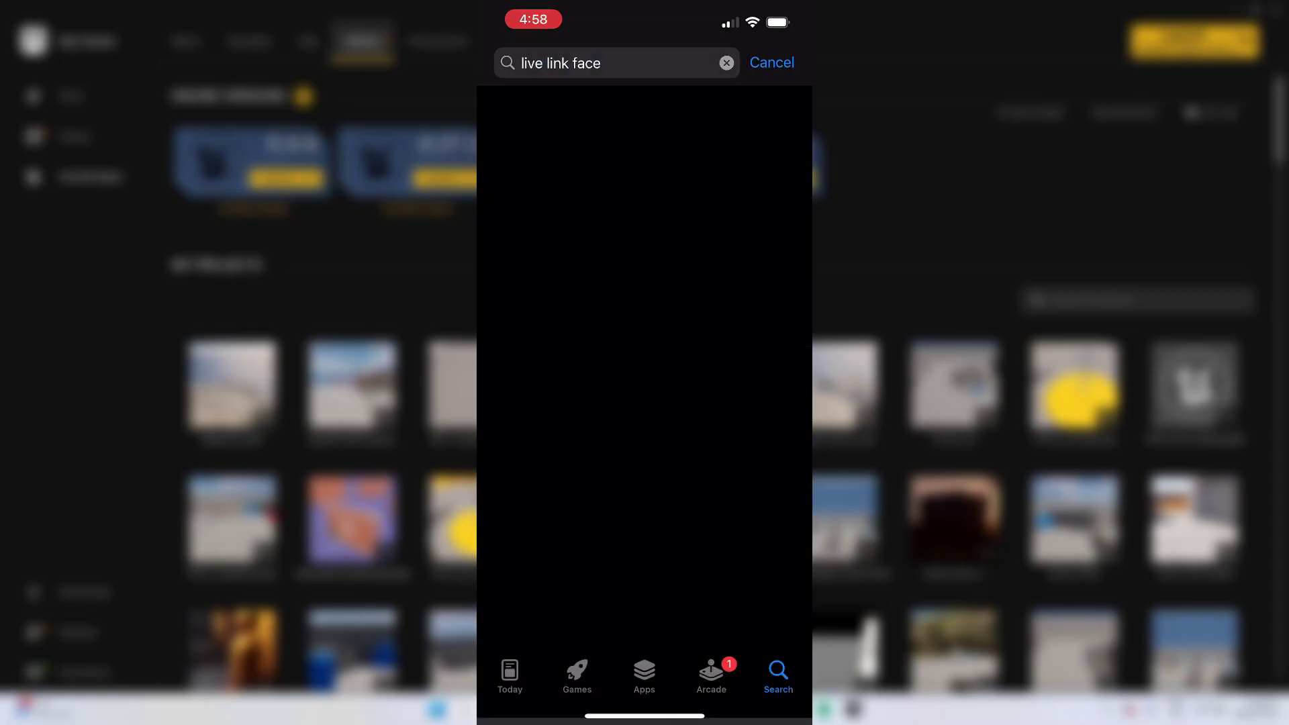
scroll(645, 369, "down", 4)
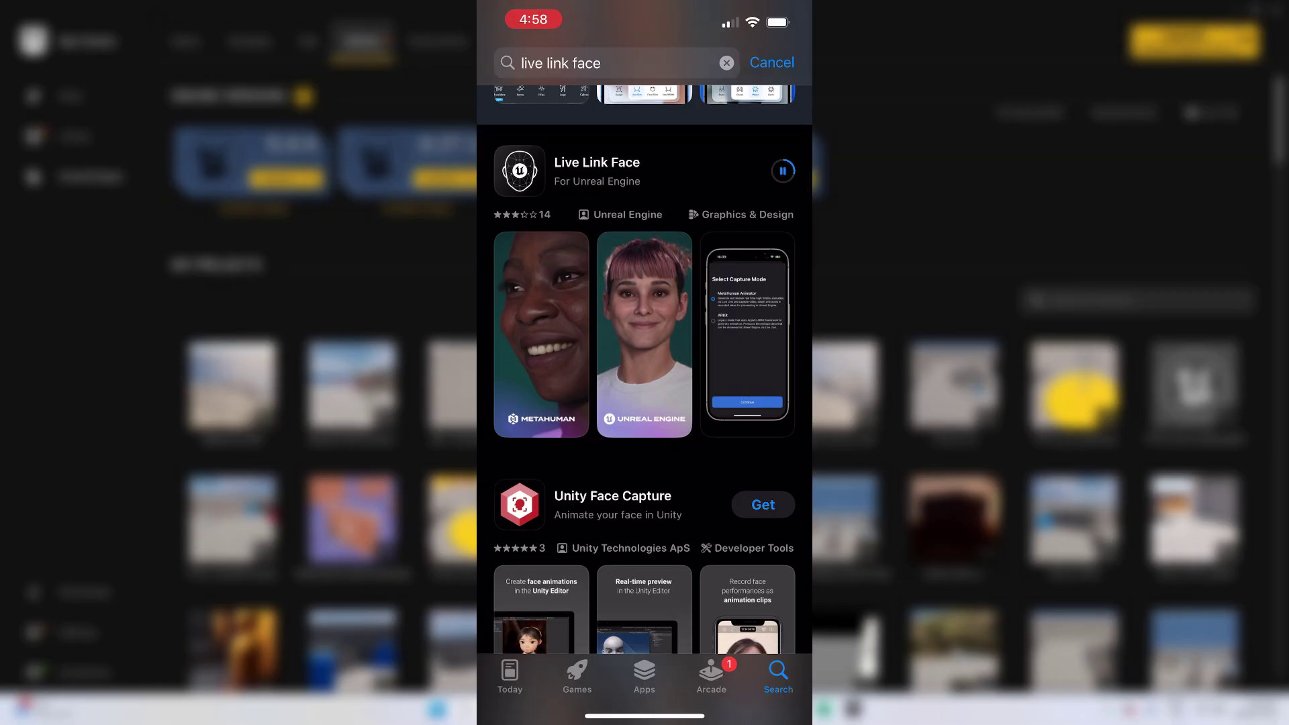
left_click(772, 171)
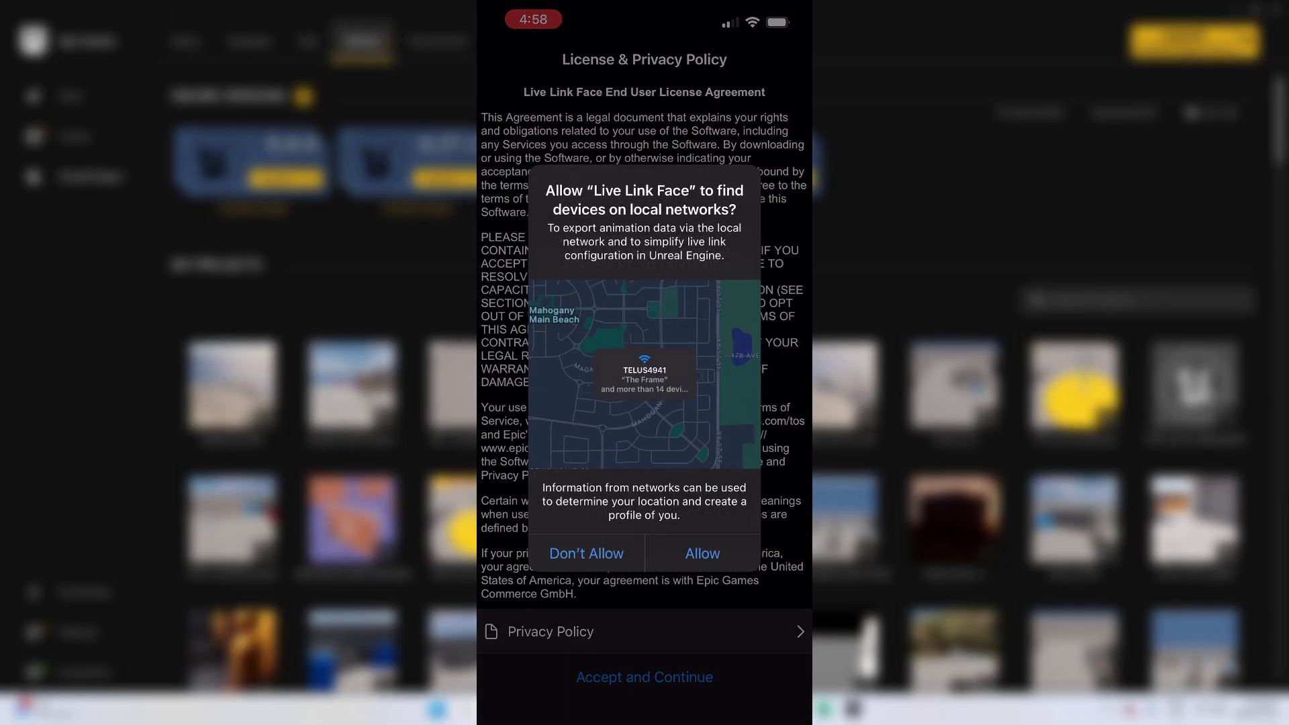
Allow local network access, accept the license, and grant camera and microphone access
left_click(702, 553)
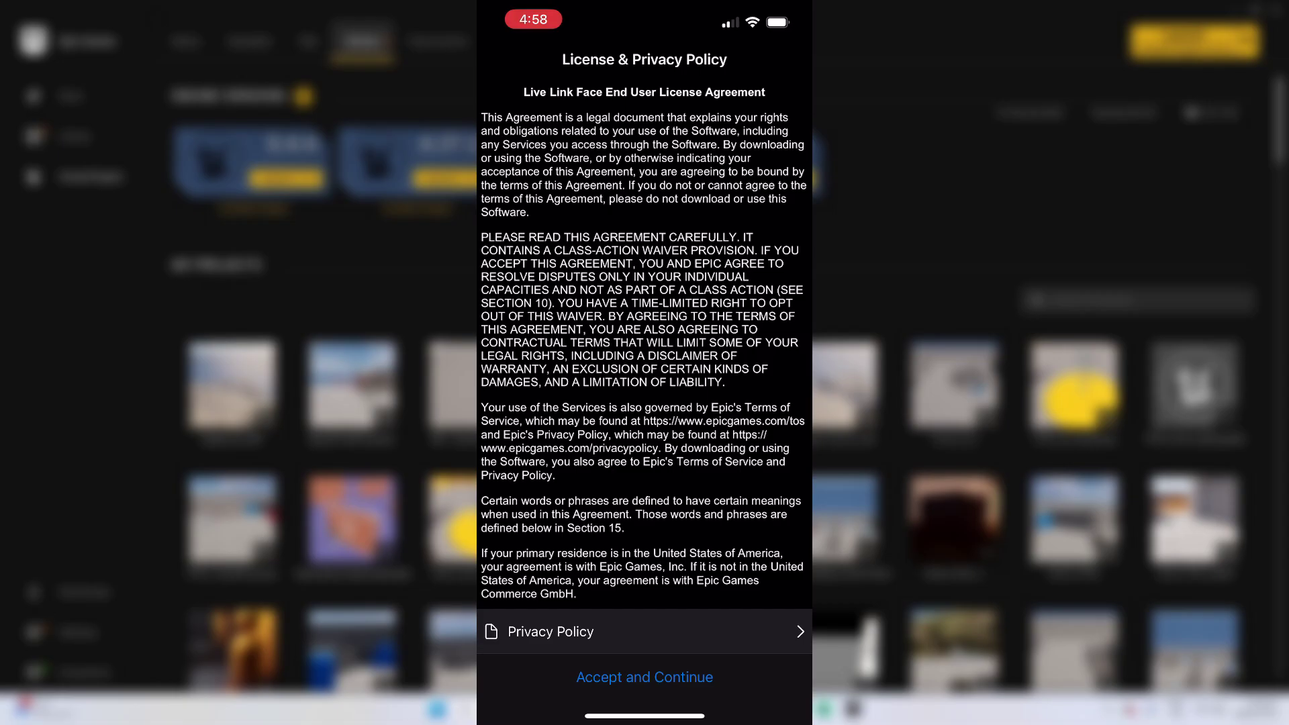
left_click(644, 677)
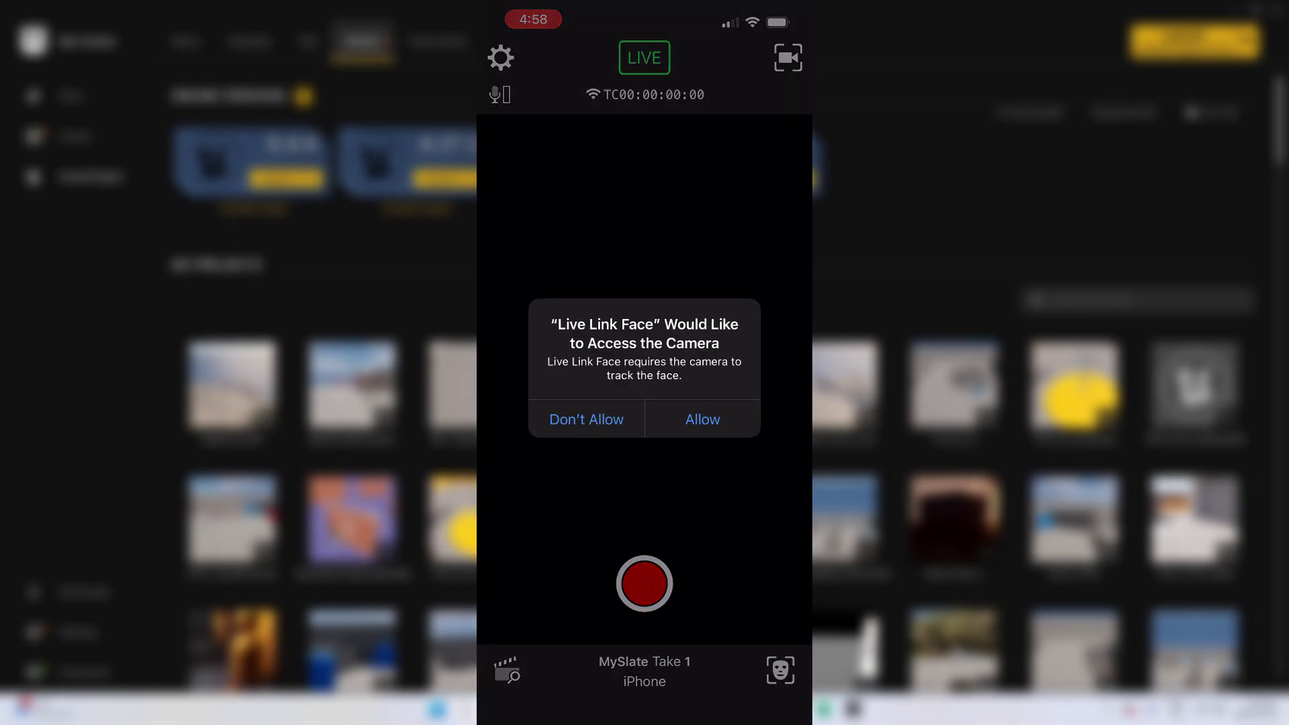
left_click(702, 419)
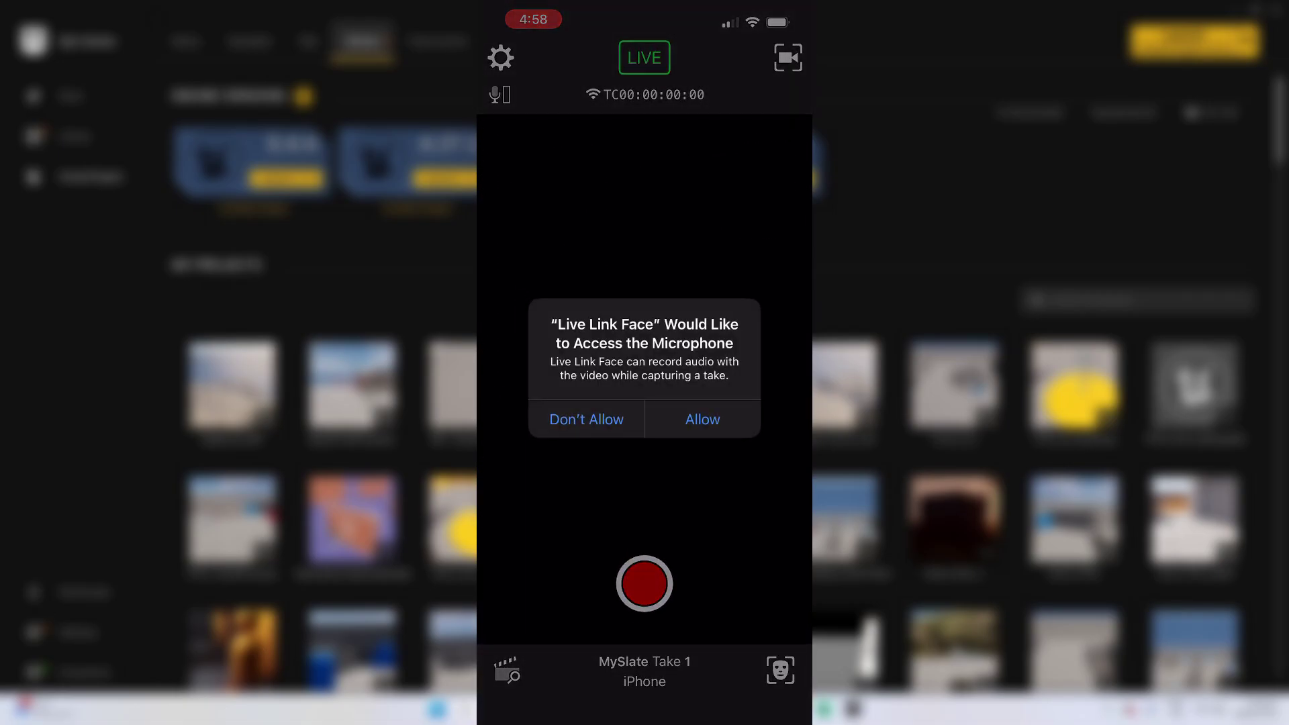
left_click(702, 418)
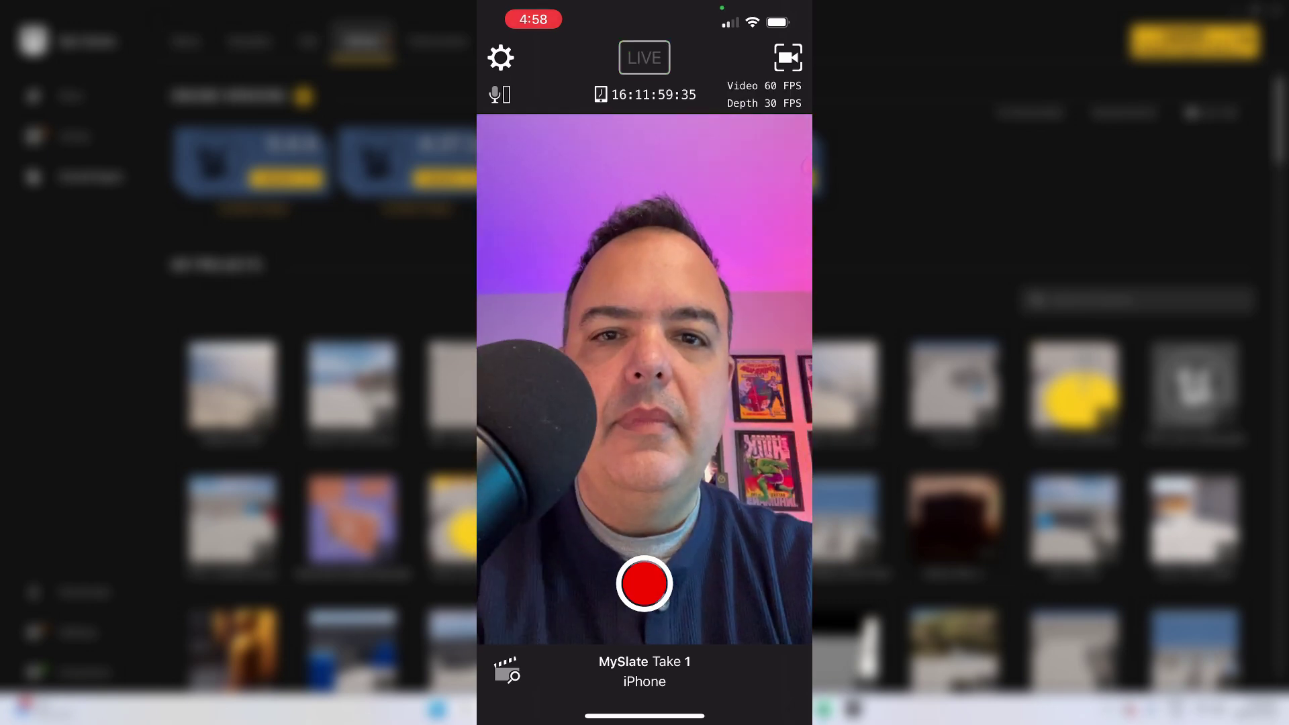
In Settings, rename the device by adding the owner's name before 'iPhone'
left_click(500, 58)
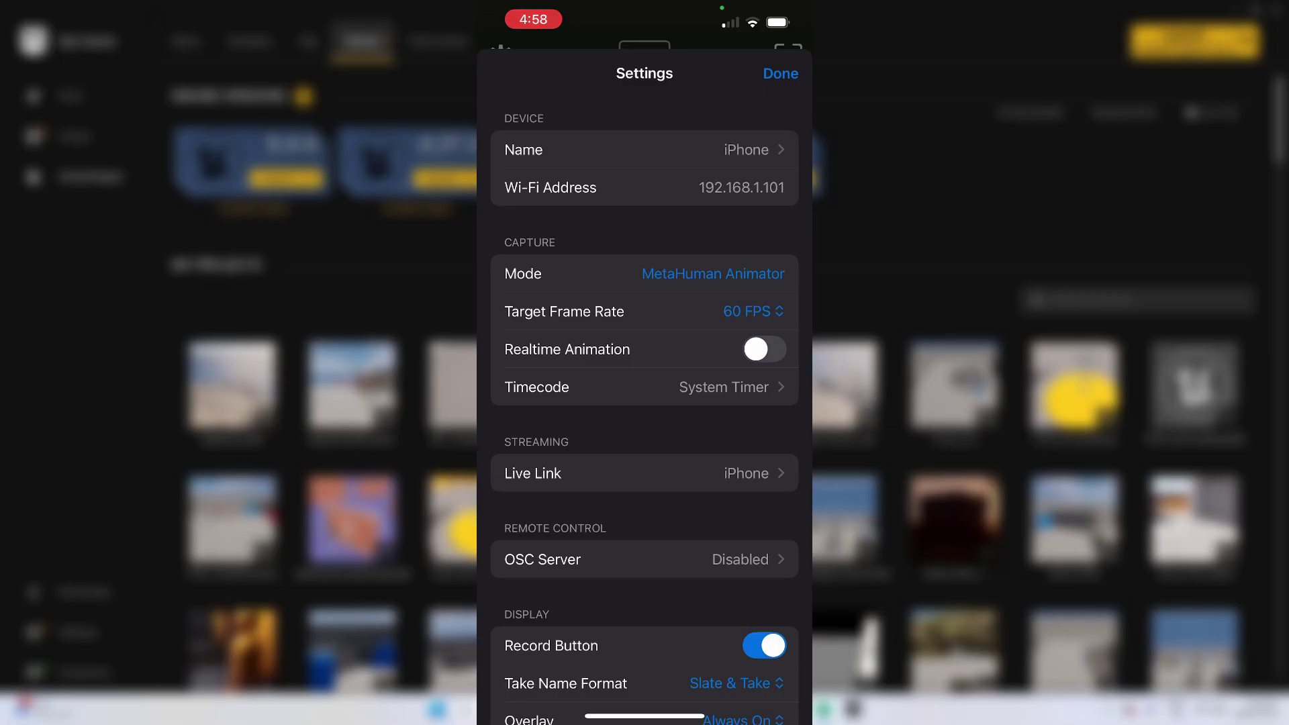
left_click(645, 150)
left_click(604, 146)
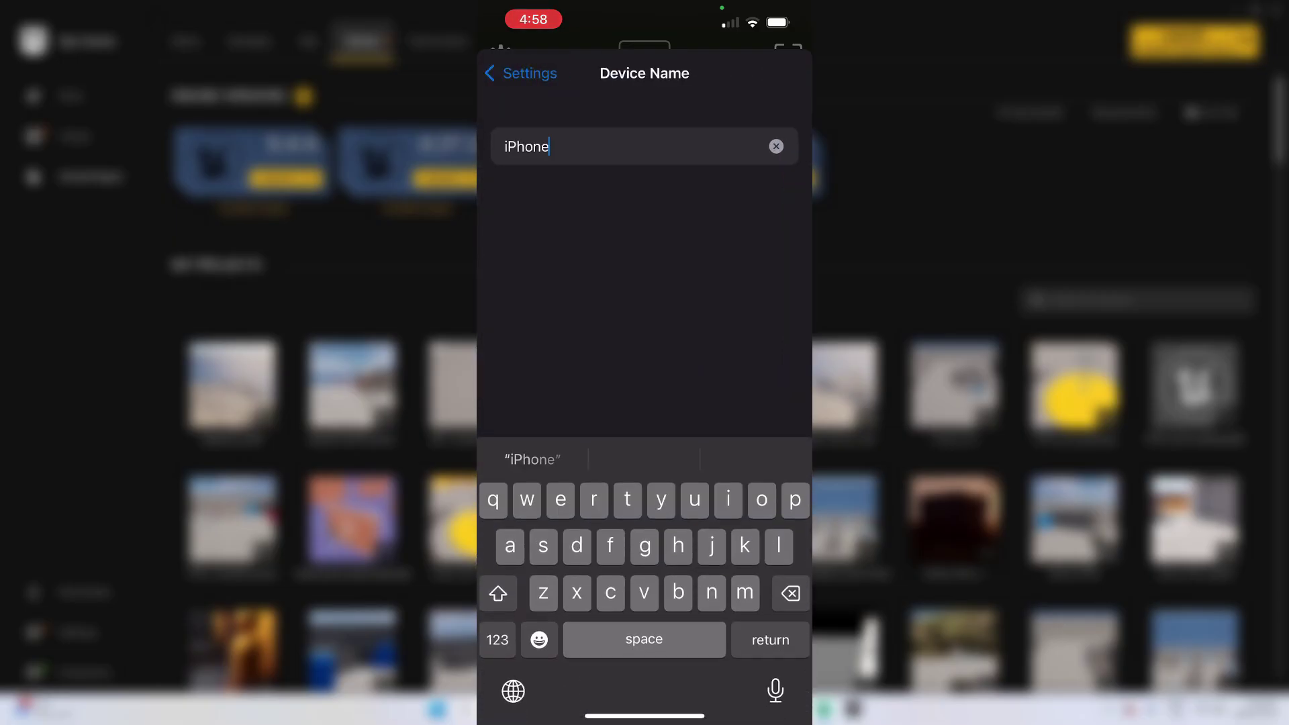
left_click_drag(644, 638, 600, 639)
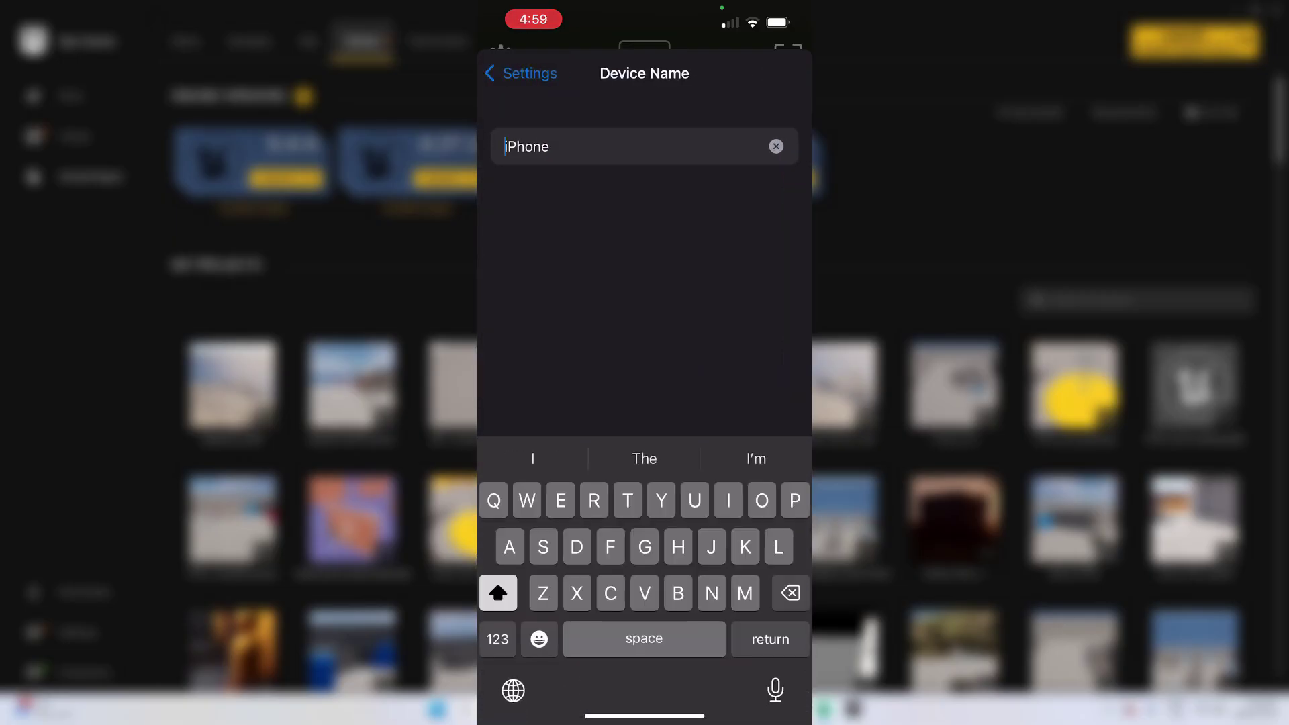
type("Tony")
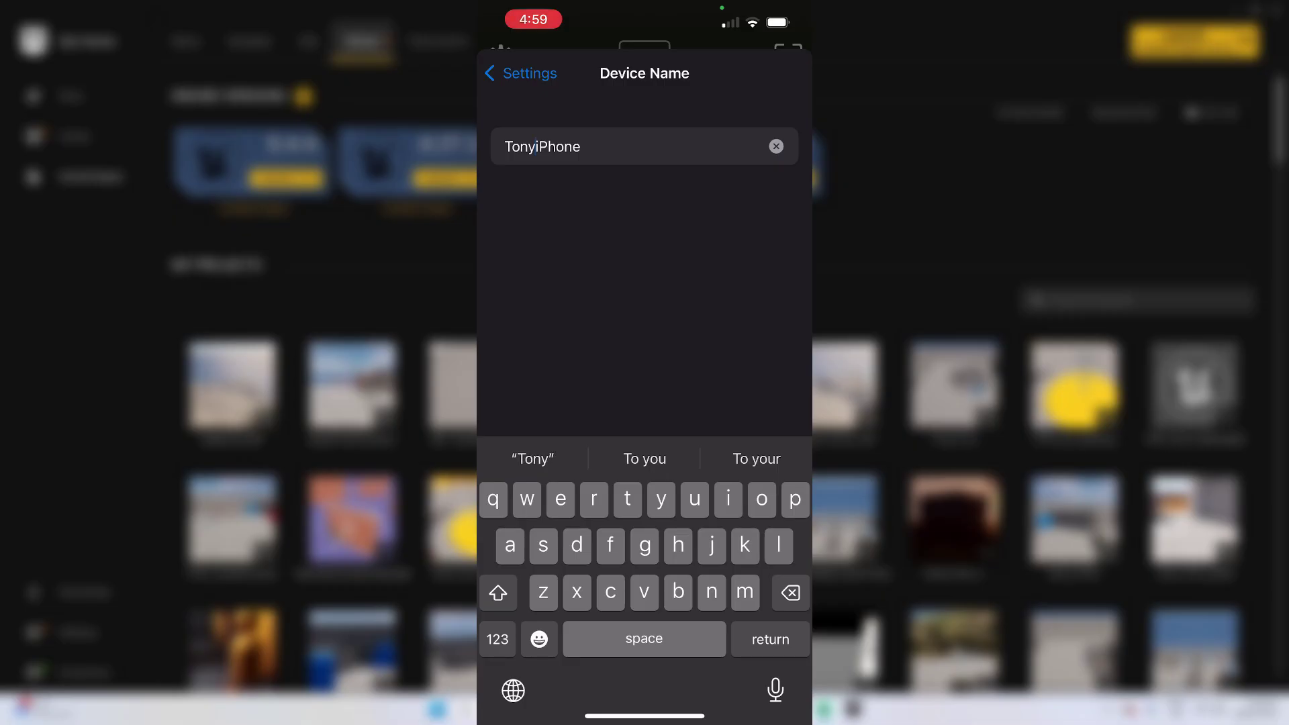
left_click(521, 73)
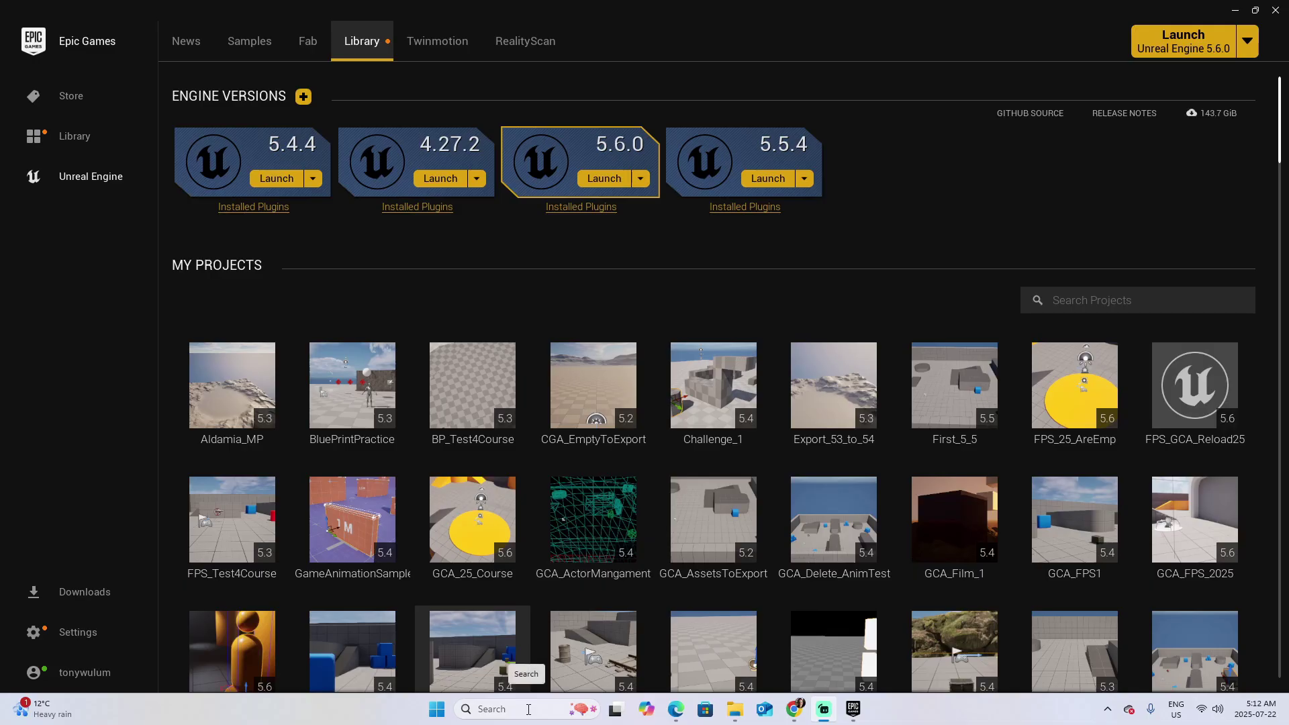
Run ipconfig in Command Prompt and select the IPv4 address line, 192.168.1.103
left_click(528, 709)
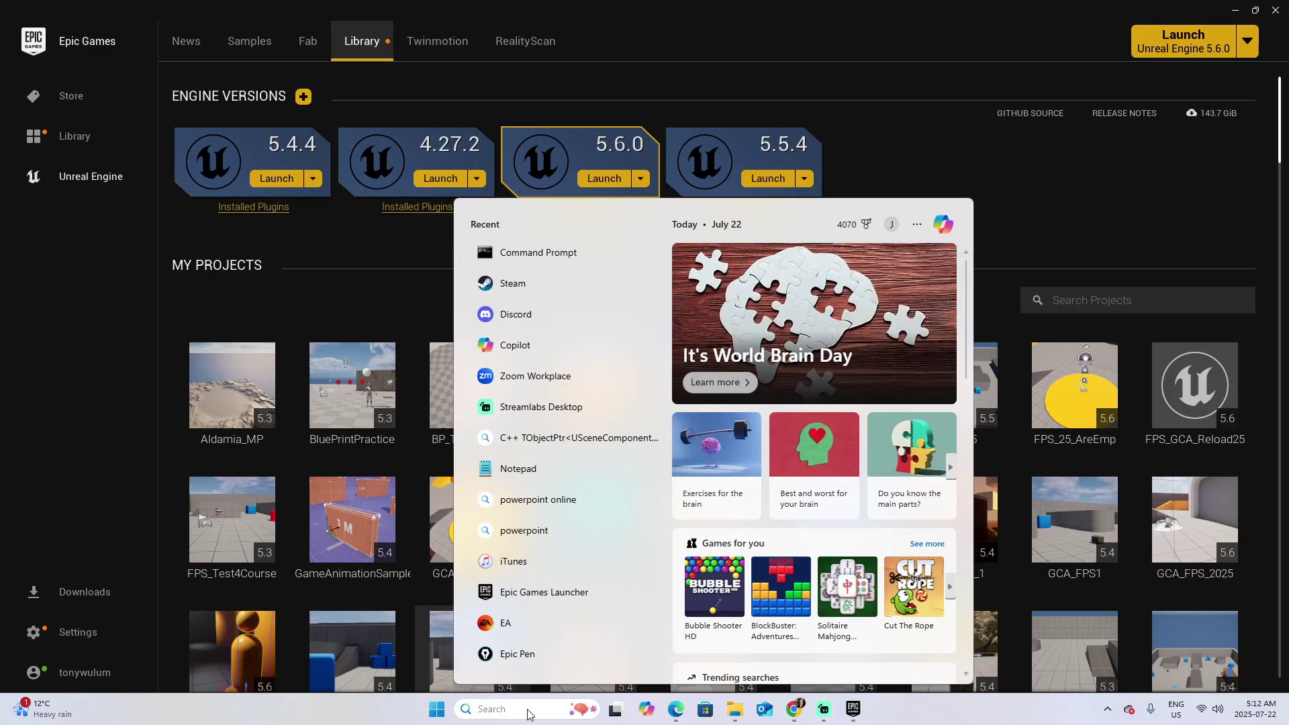
left_click(529, 254)
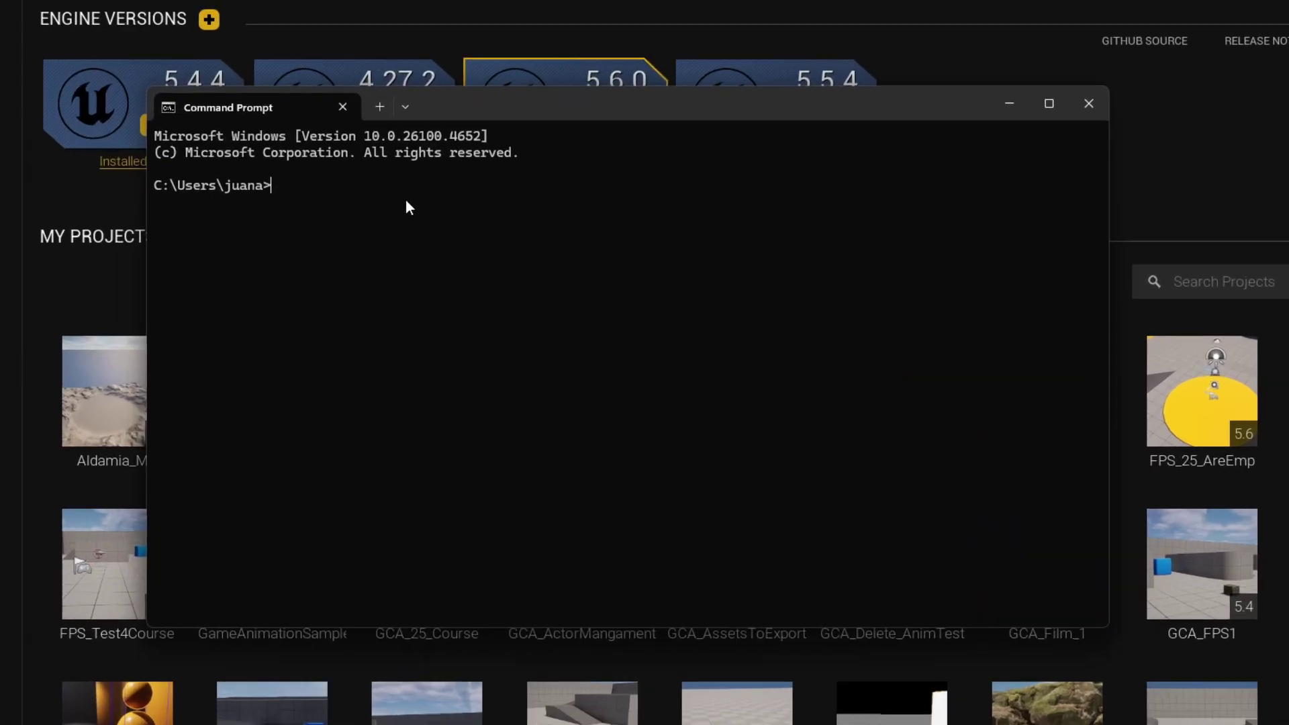
type("ipc")
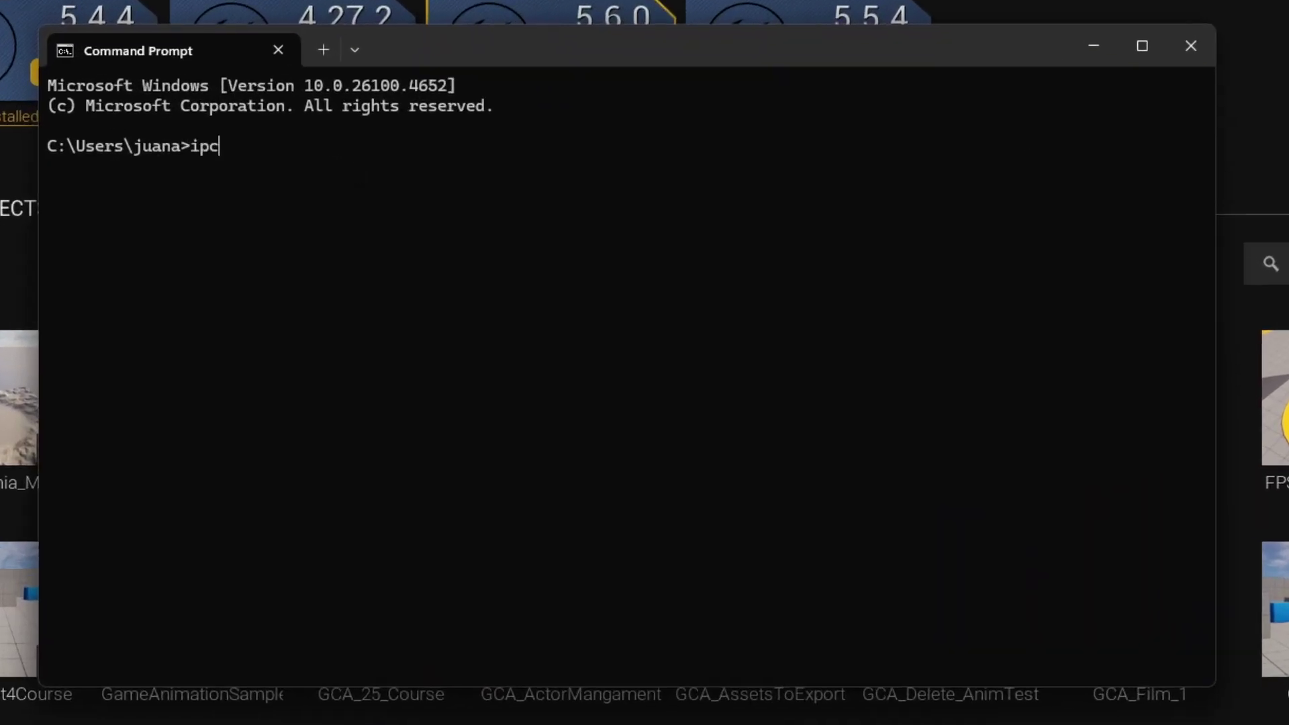
type("ofn")
key("BackSpace")
key("BackSpace")
type("n")
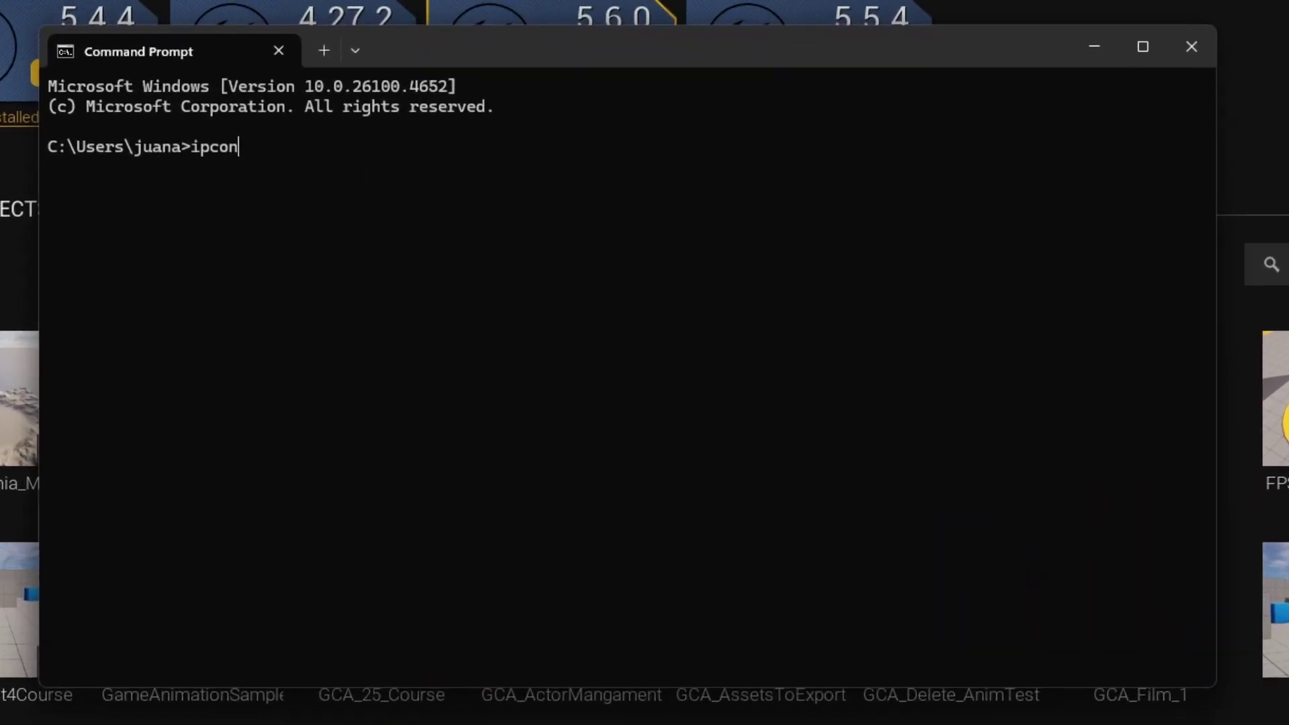
type("fig")
key("Return")
left_click_drag(80, 403, 125, 396)
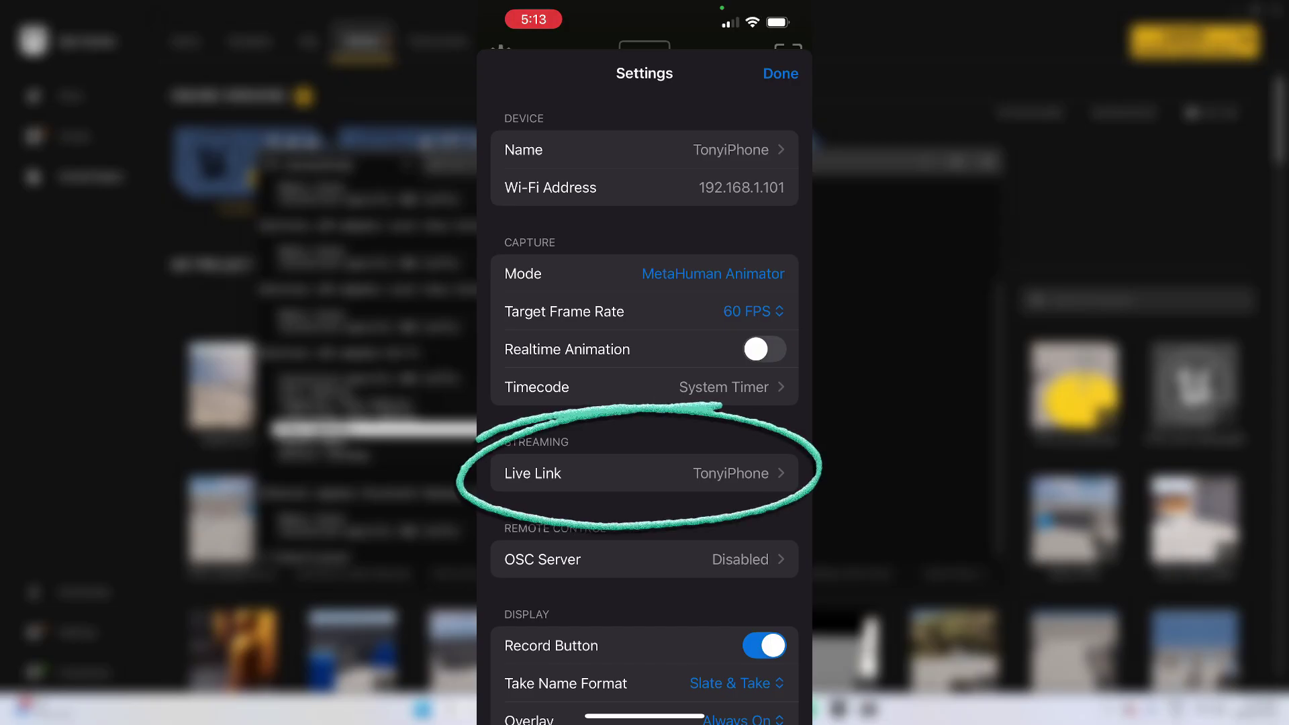
Add a Live Link streaming target with IP 192.168.1.103 on port 11111
left_click(644, 474)
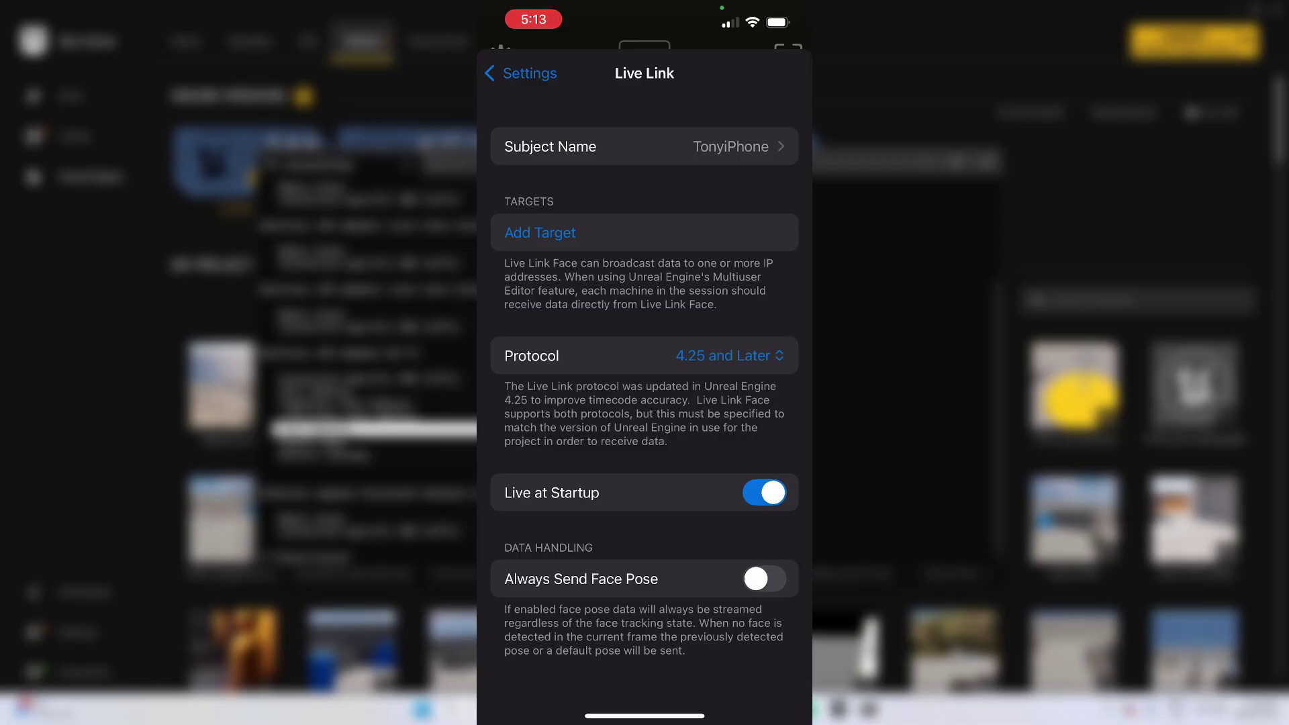
left_click(541, 232)
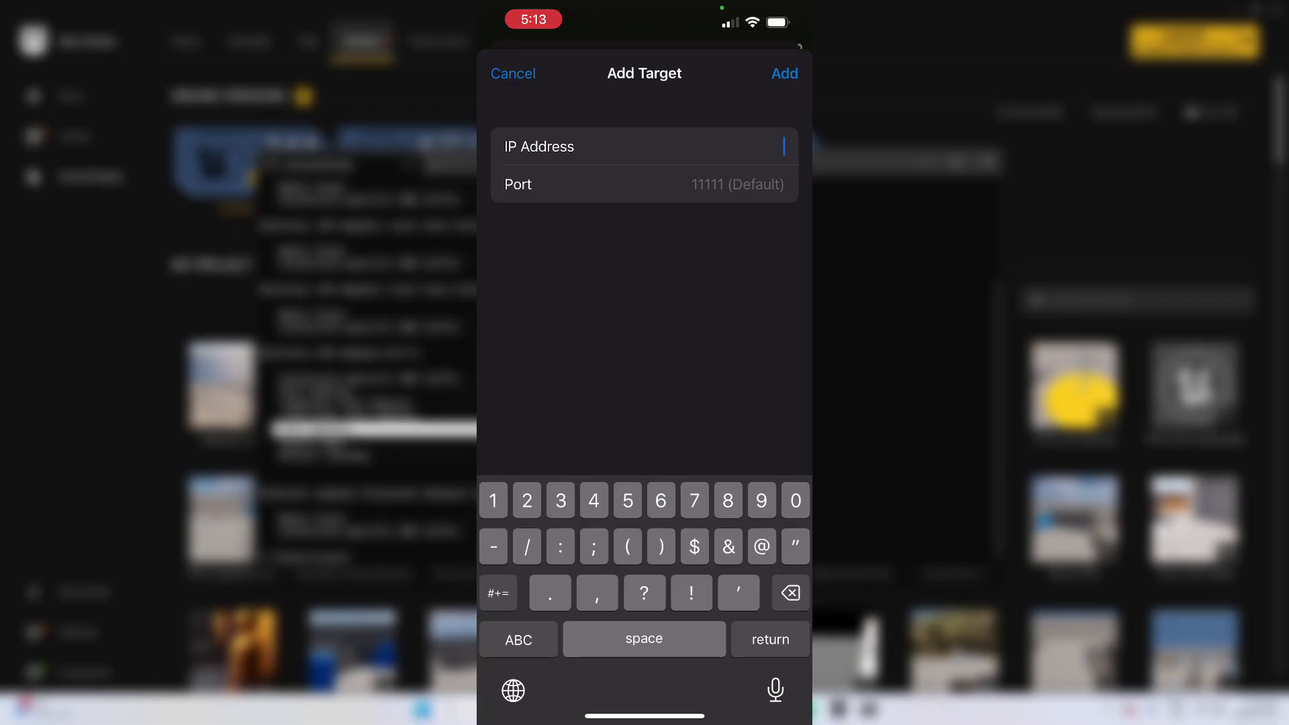
type("192.")
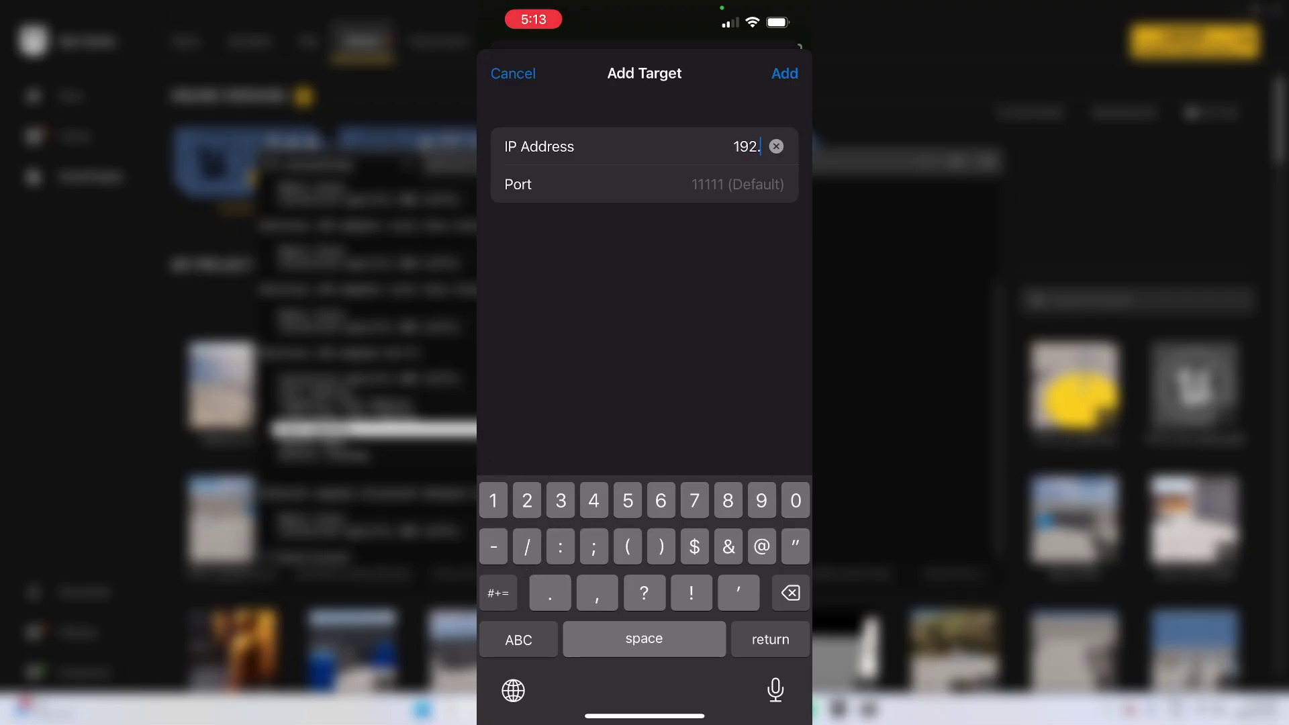
type("168.1.103")
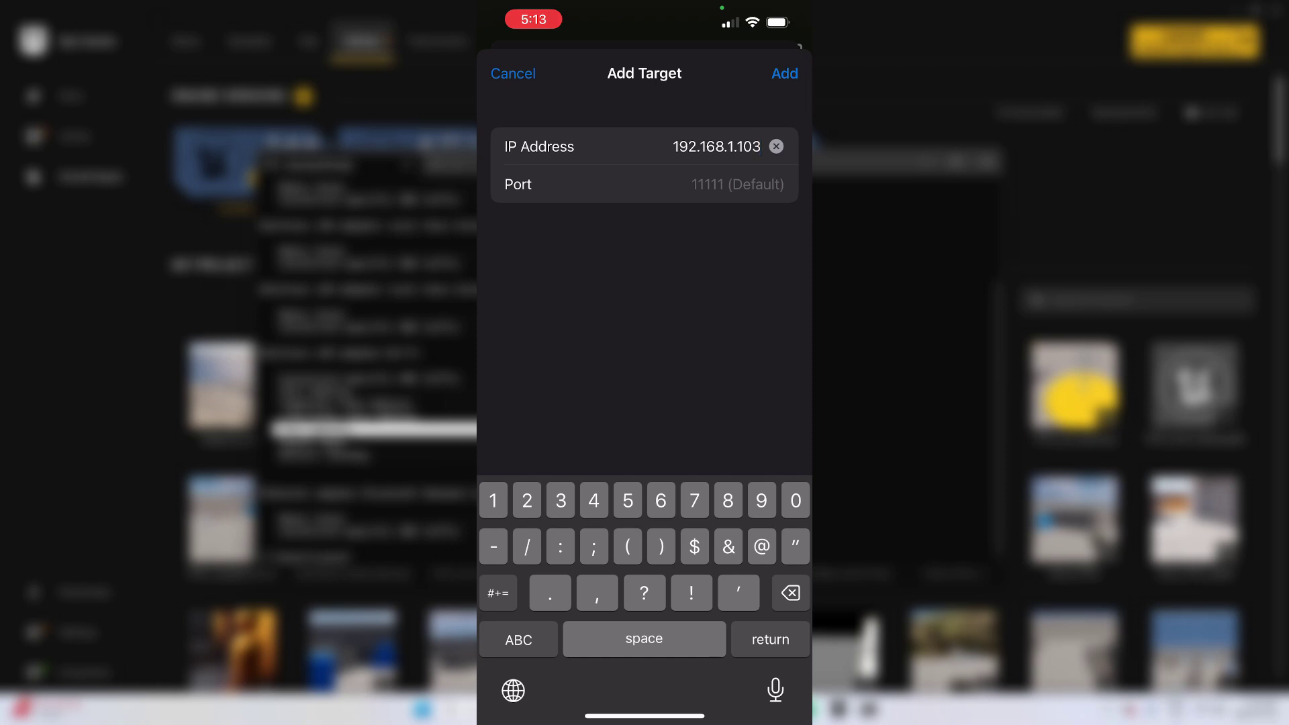
left_click(785, 74)
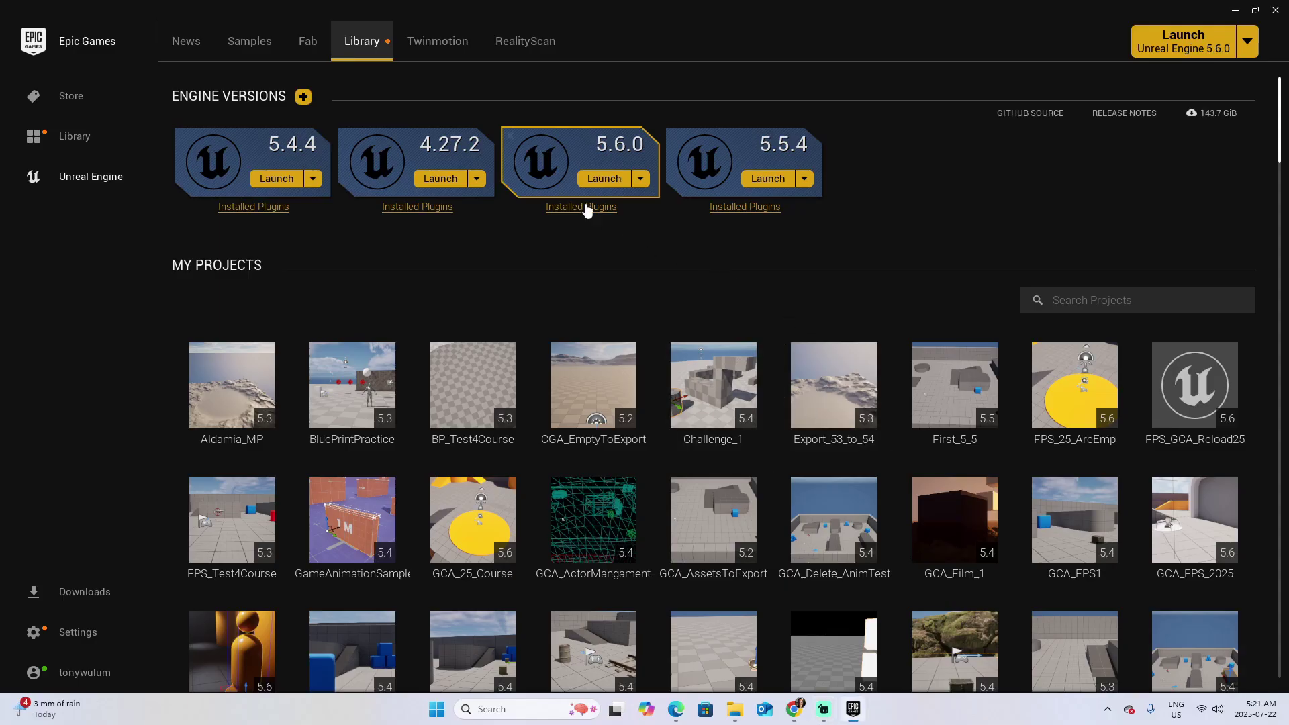
Launch Unreal Engine 5.6.0 and create a blank project named LiveCam
left_click(617, 176)
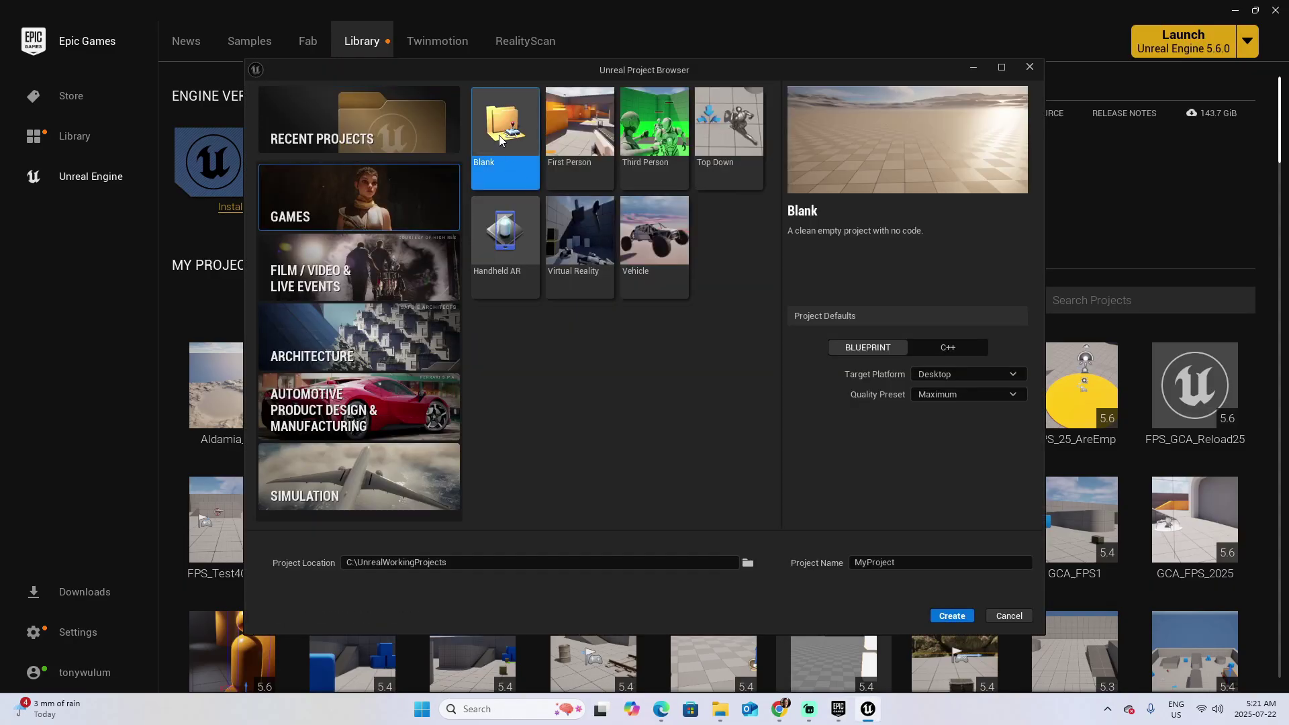
left_click(904, 562)
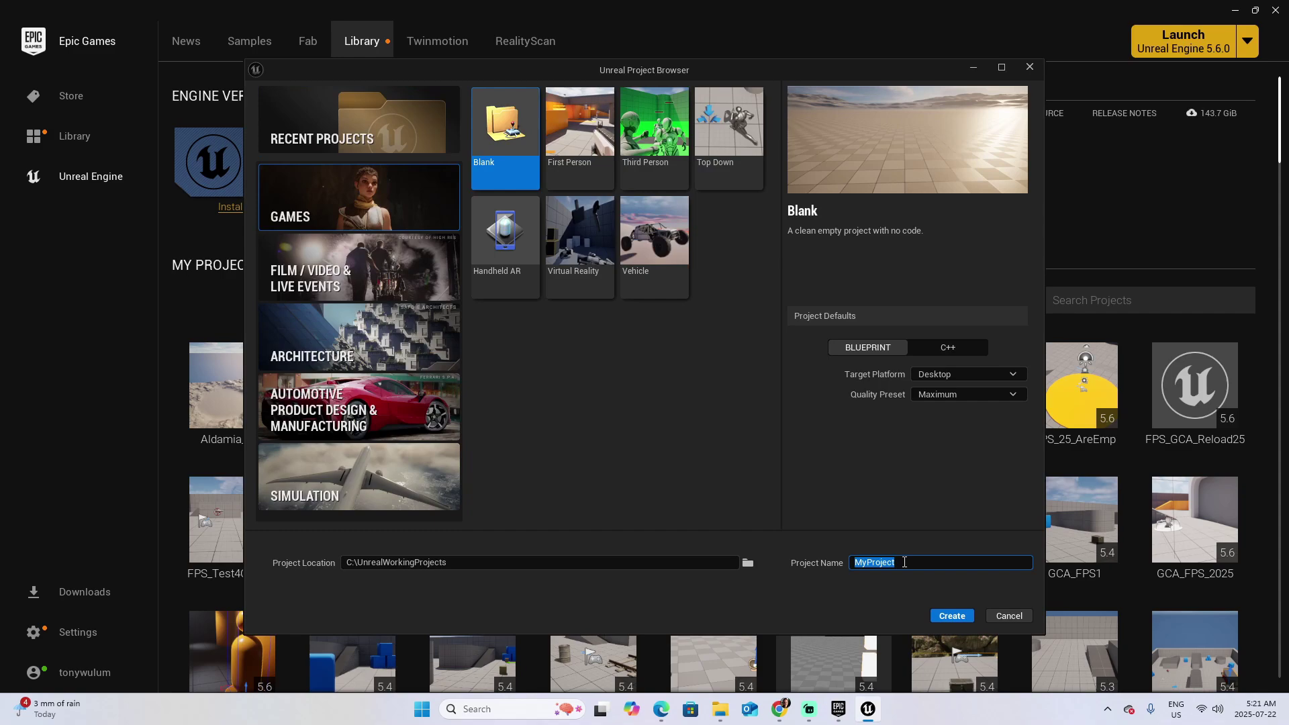
type("LiveCam")
left_click(952, 616)
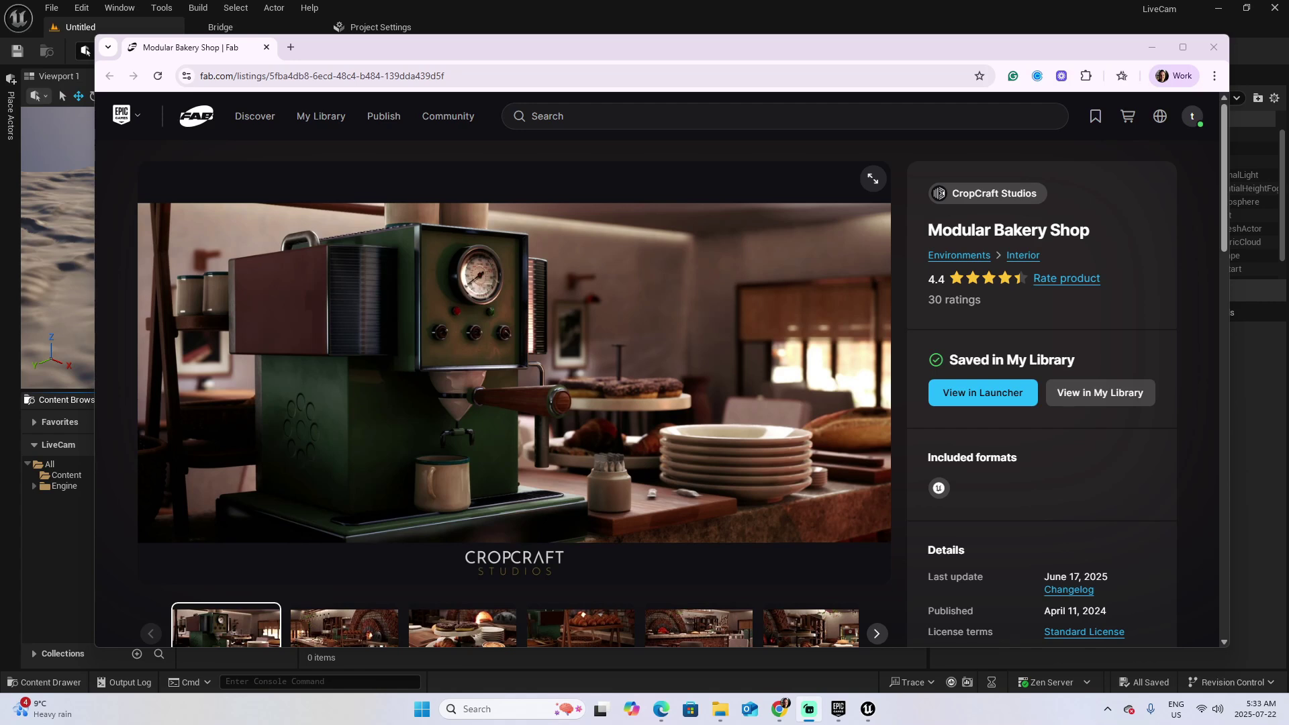
Open the BakeryShop level from ModularBakeryShop > Maps in the Content Browser
left_click(86, 50)
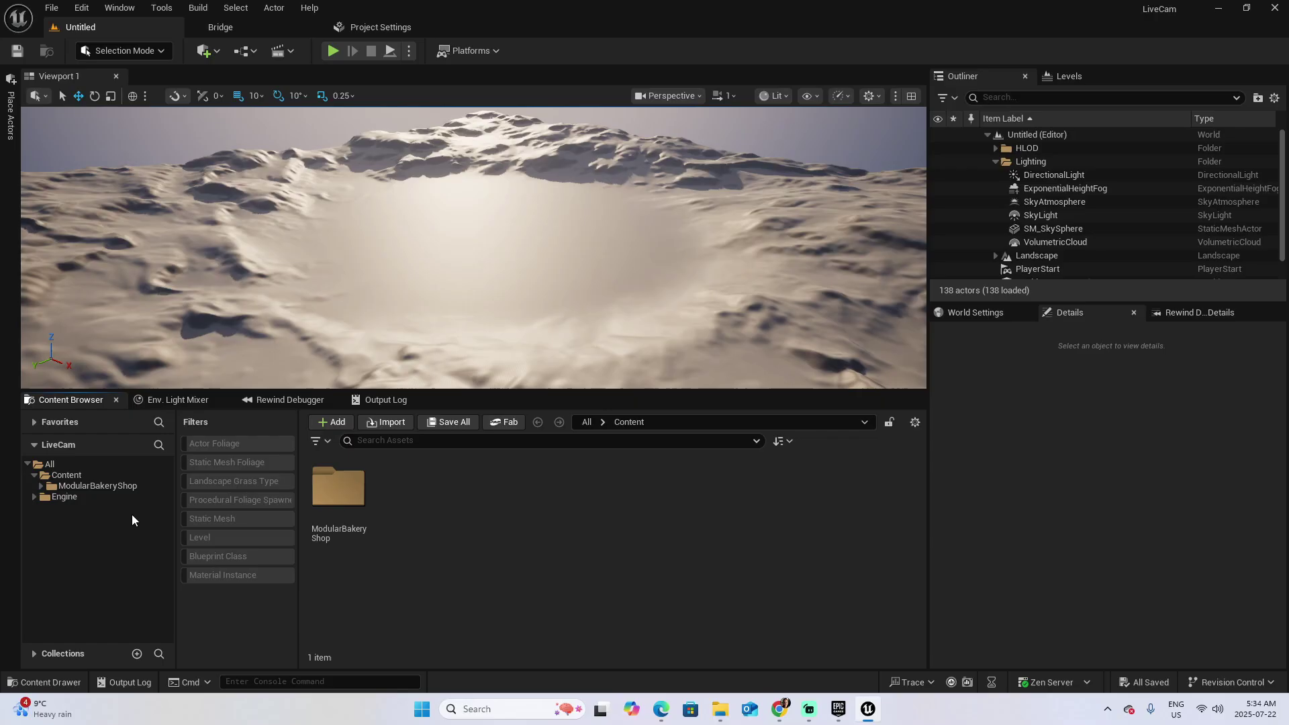
double_click(101, 485)
left_click(75, 507)
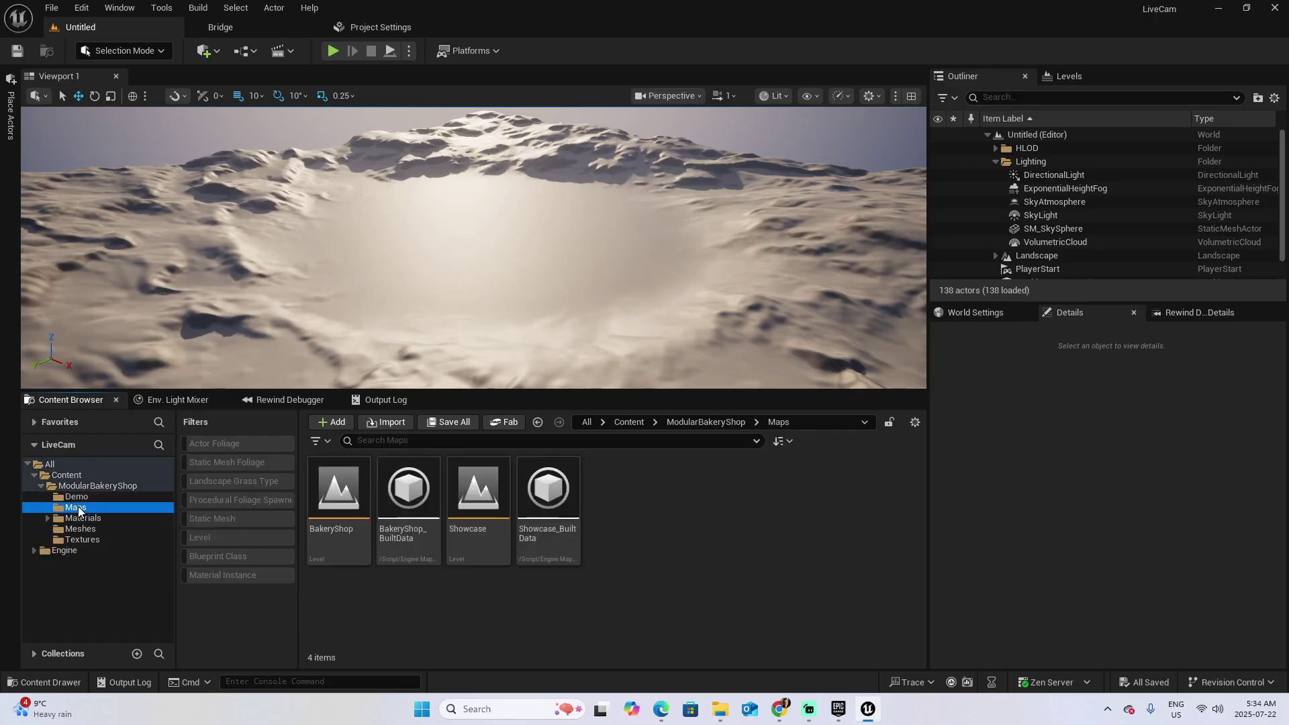
mouse_move(350, 563)
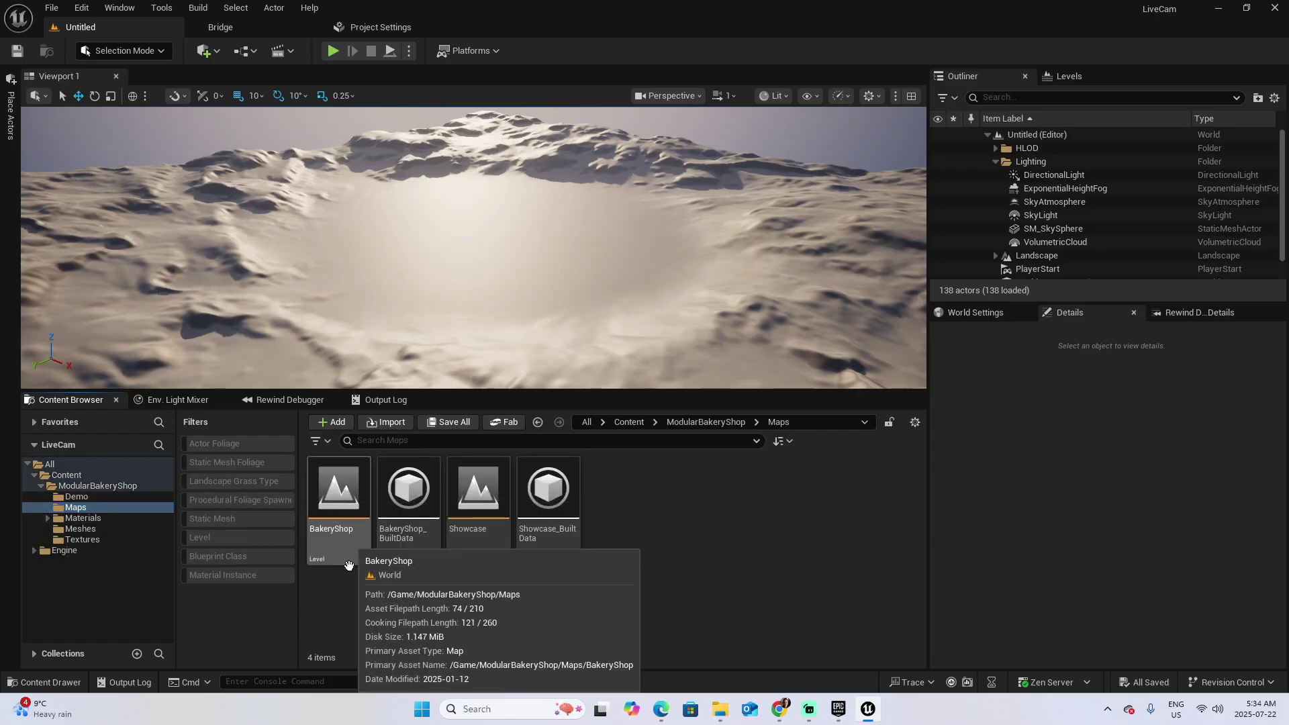
left_click(346, 497)
double_click(346, 497)
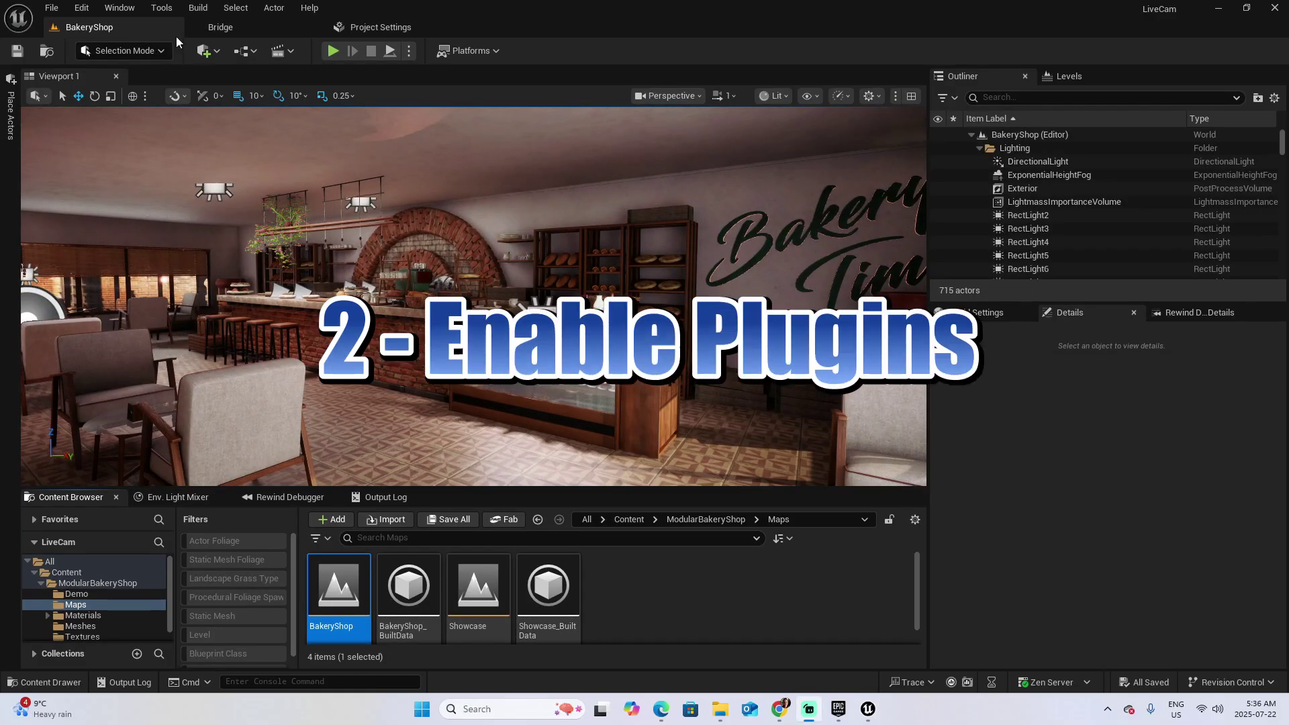
left_click(82, 9)
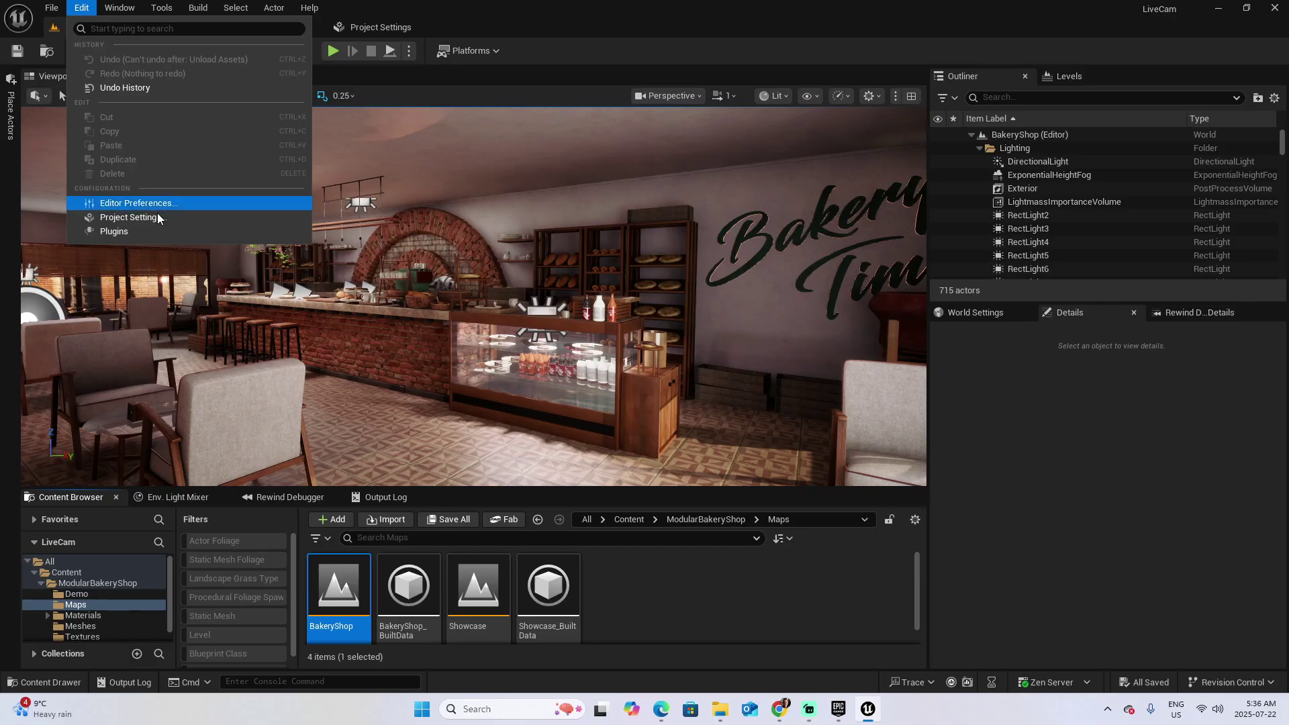
Enable the MetaHuman Animator, Core Tech, Creator (beta) and Live Link plugins, then restart
left_click(149, 232)
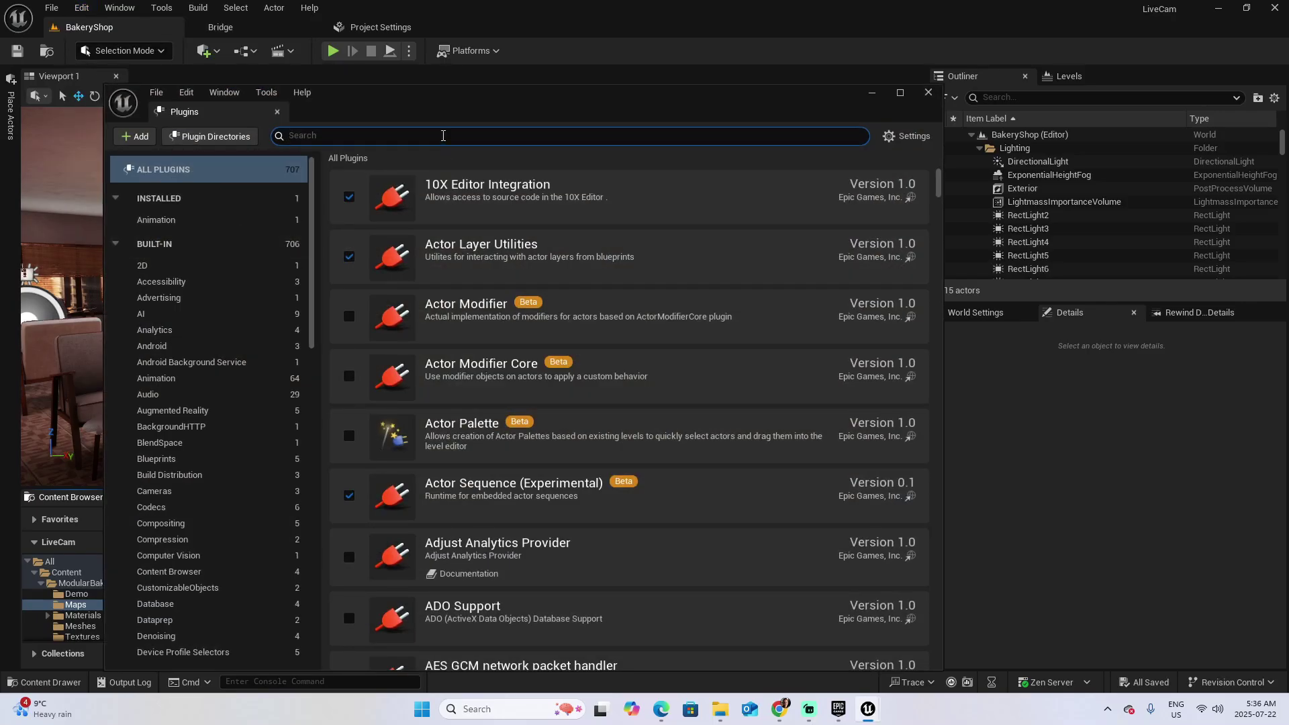
type("meta")
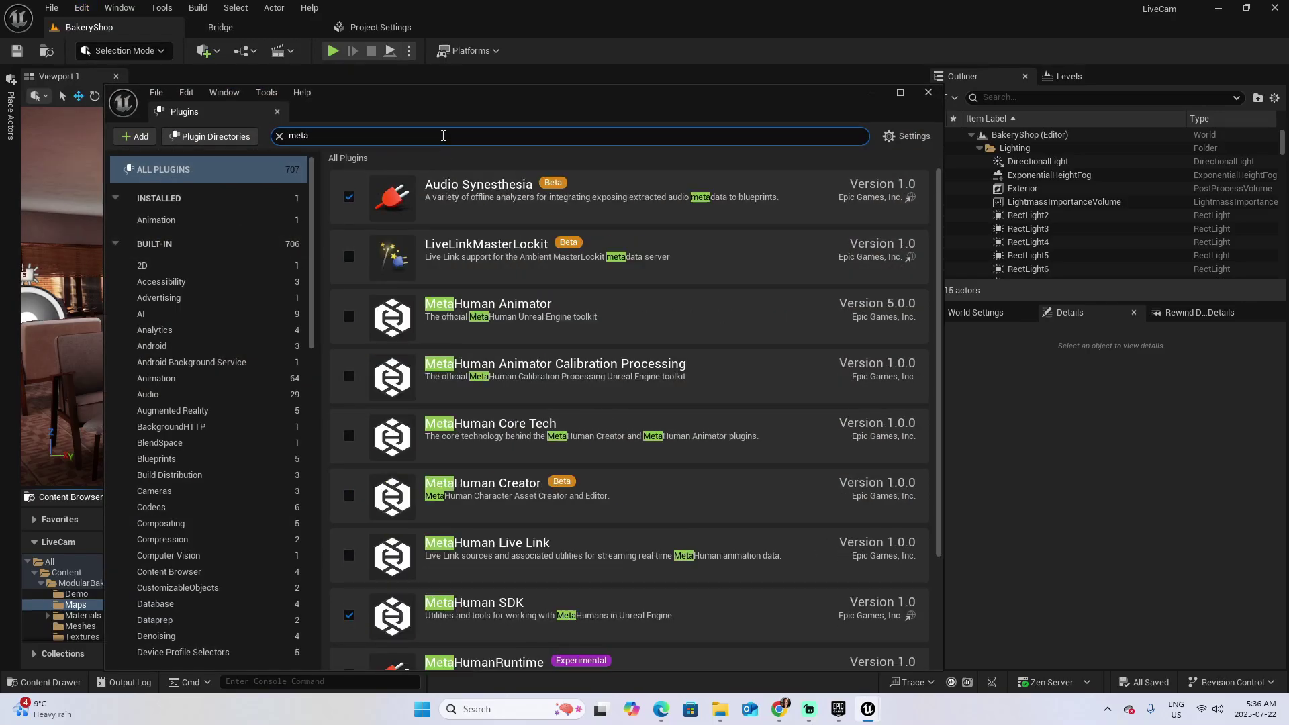
type("human")
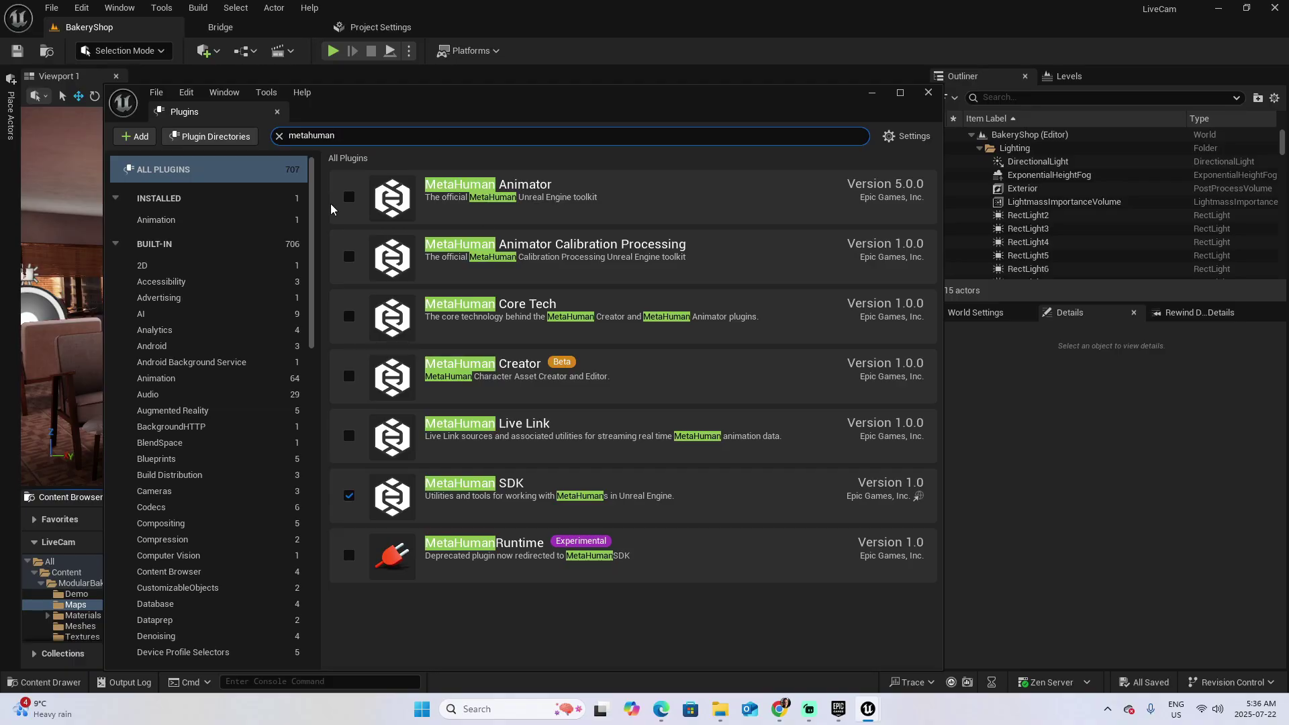
left_click(349, 198)
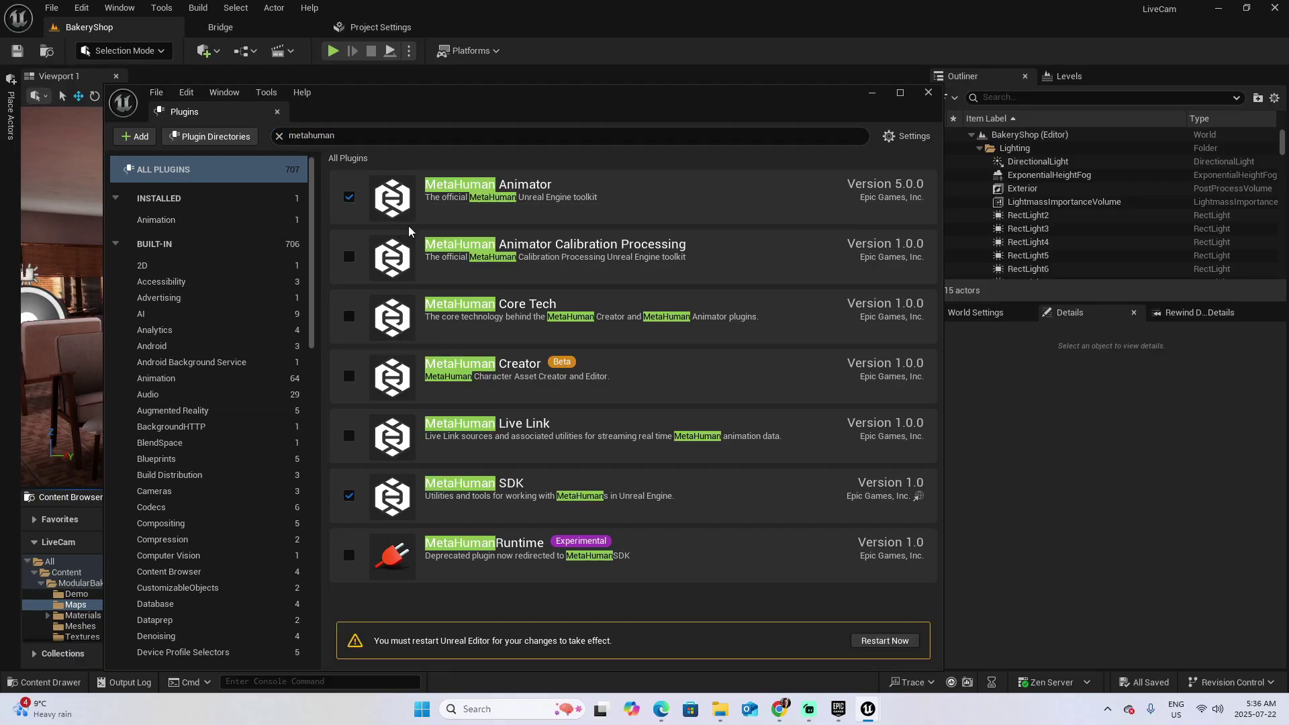
left_click(349, 320)
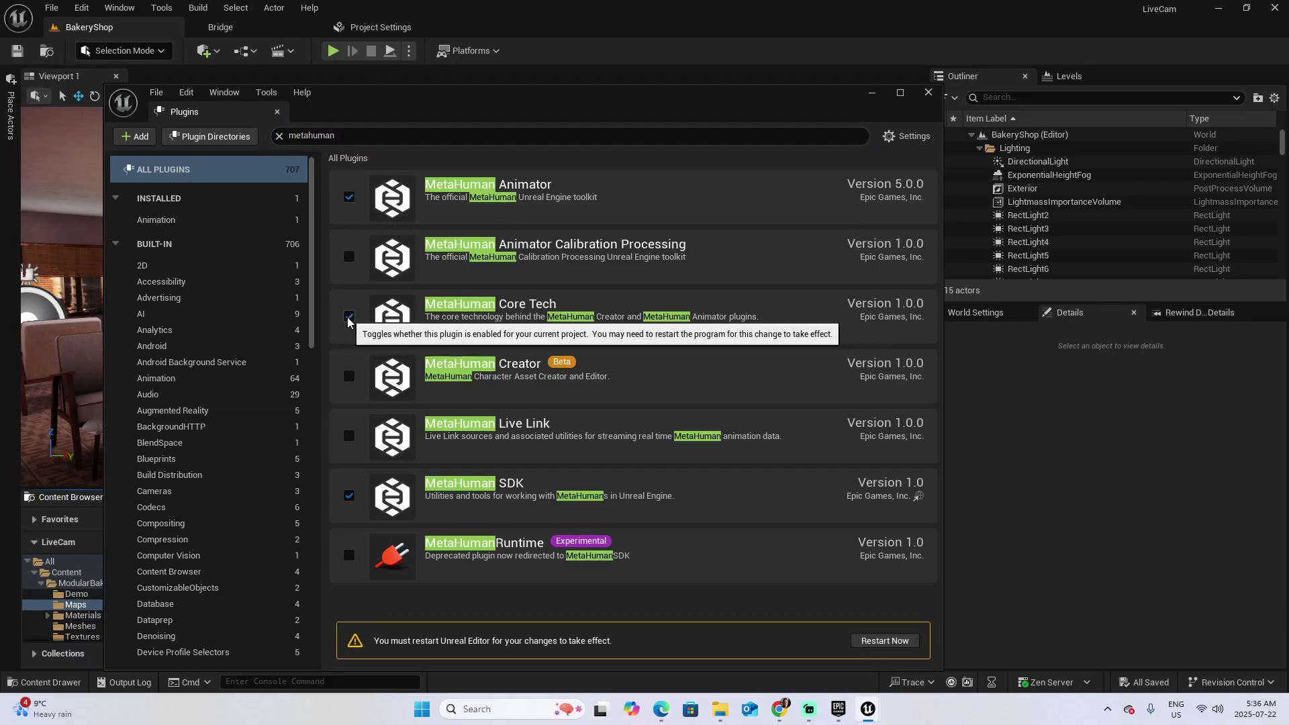
left_click(348, 377)
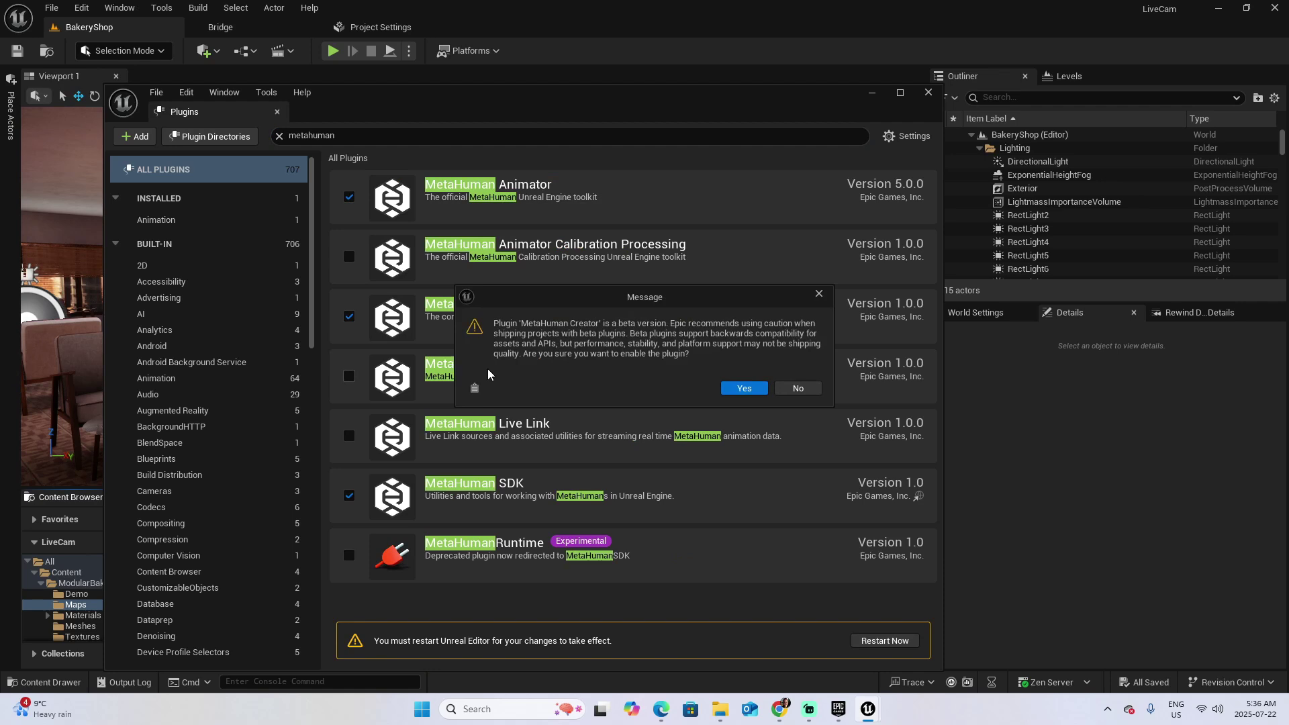
left_click(745, 389)
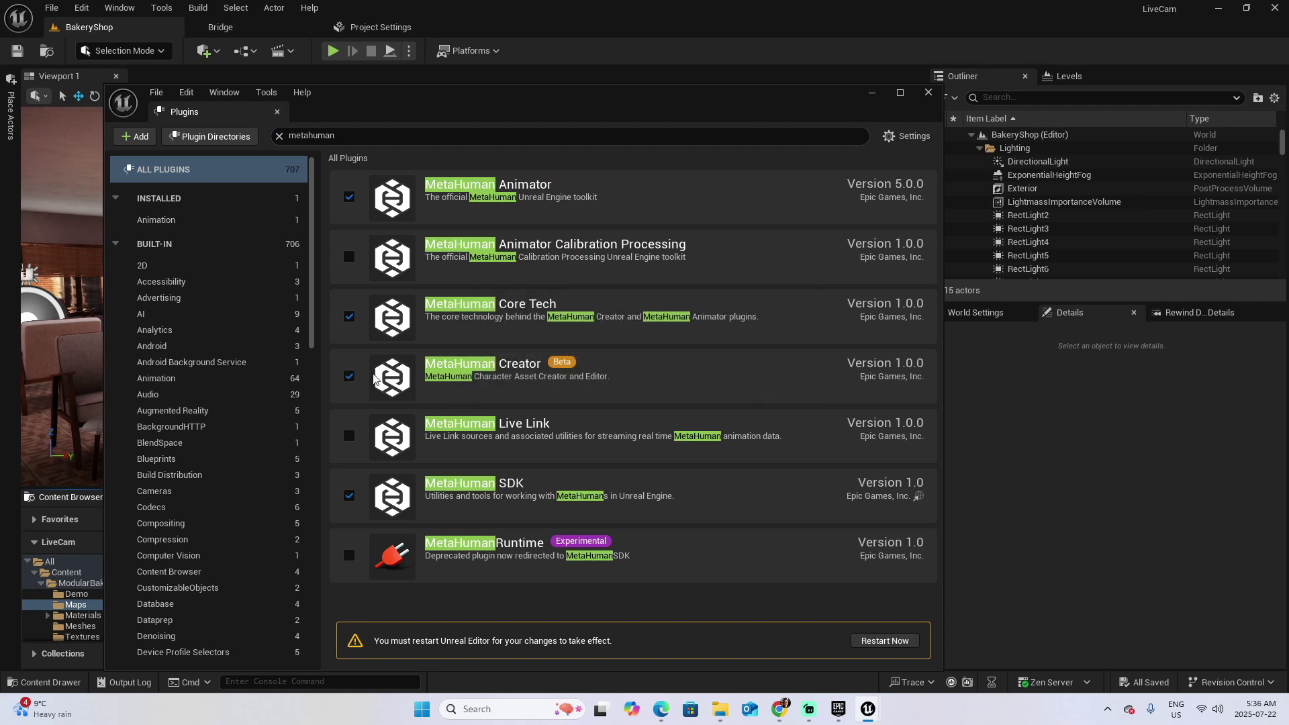
left_click(351, 438)
left_click(885, 641)
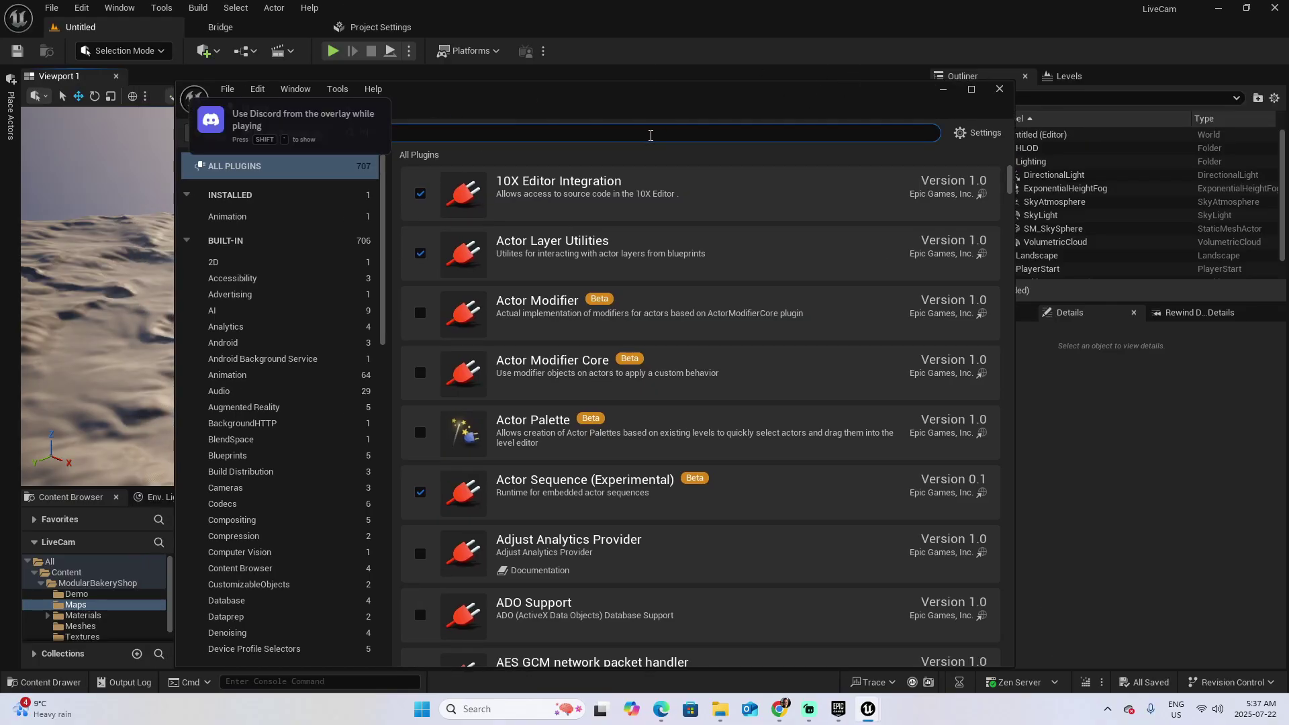
Close Plugins, reopen the BakeryShop level from Maps, and enlarge the viewport
type("metahum")
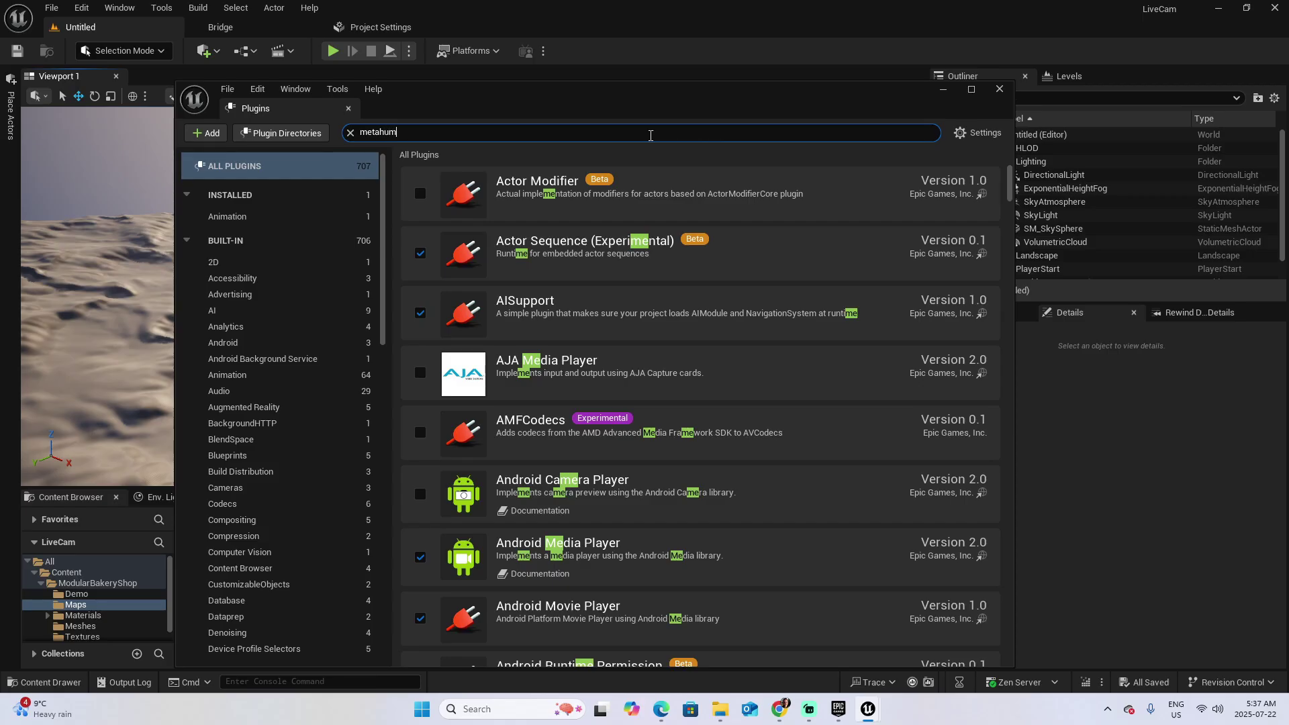
type("an")
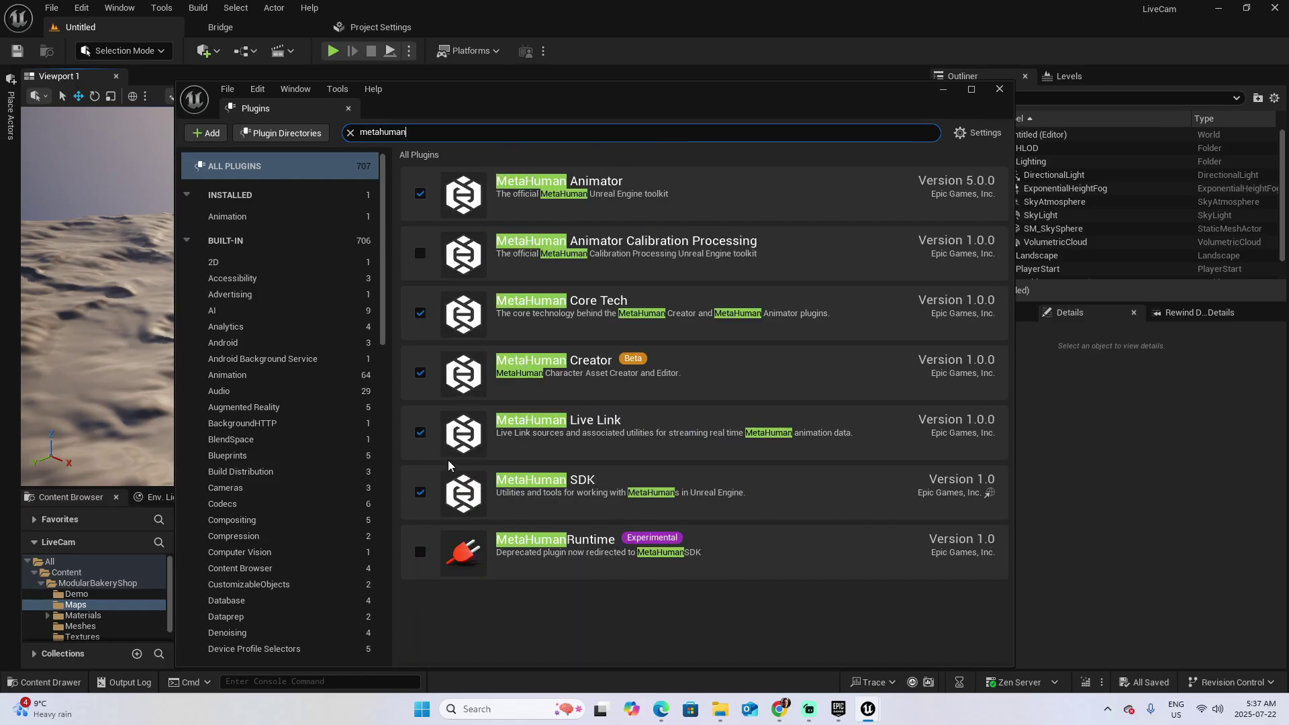
left_click(1000, 88)
left_click_drag(629, 491, 629, 400)
left_click(340, 505)
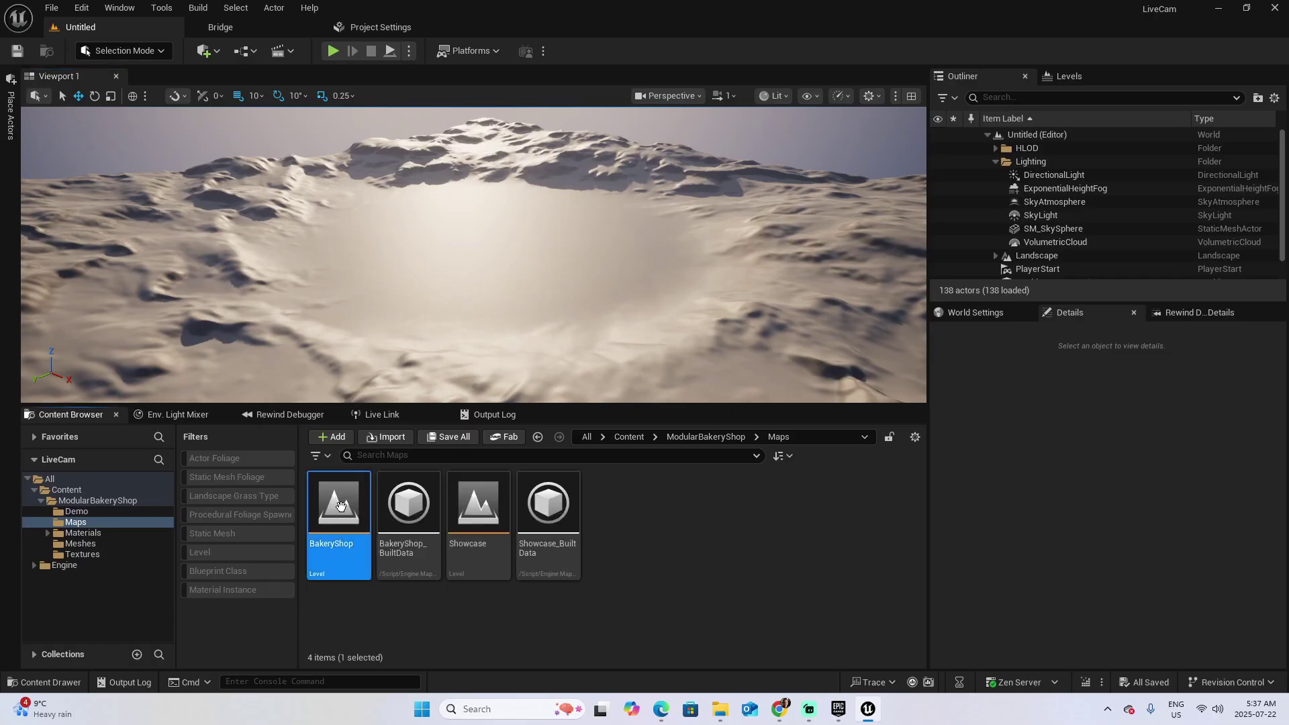
double_click(339, 505)
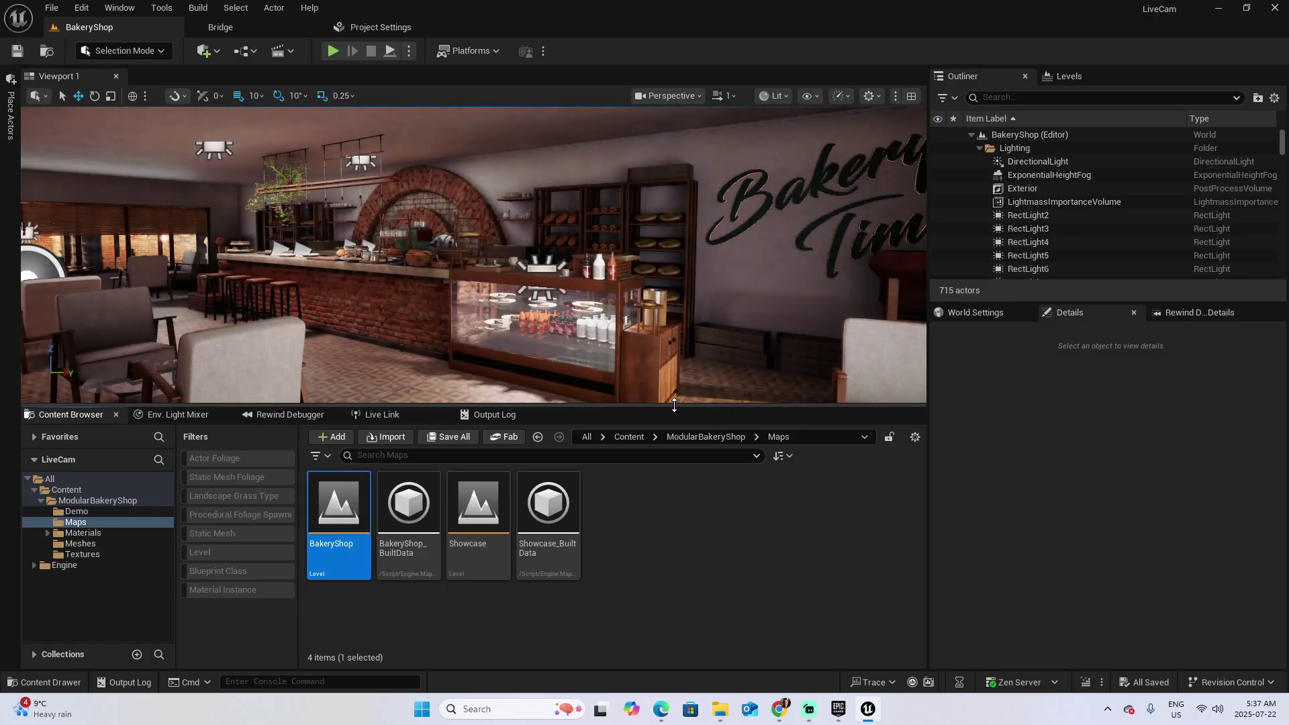
left_click_drag(674, 405, 674, 449)
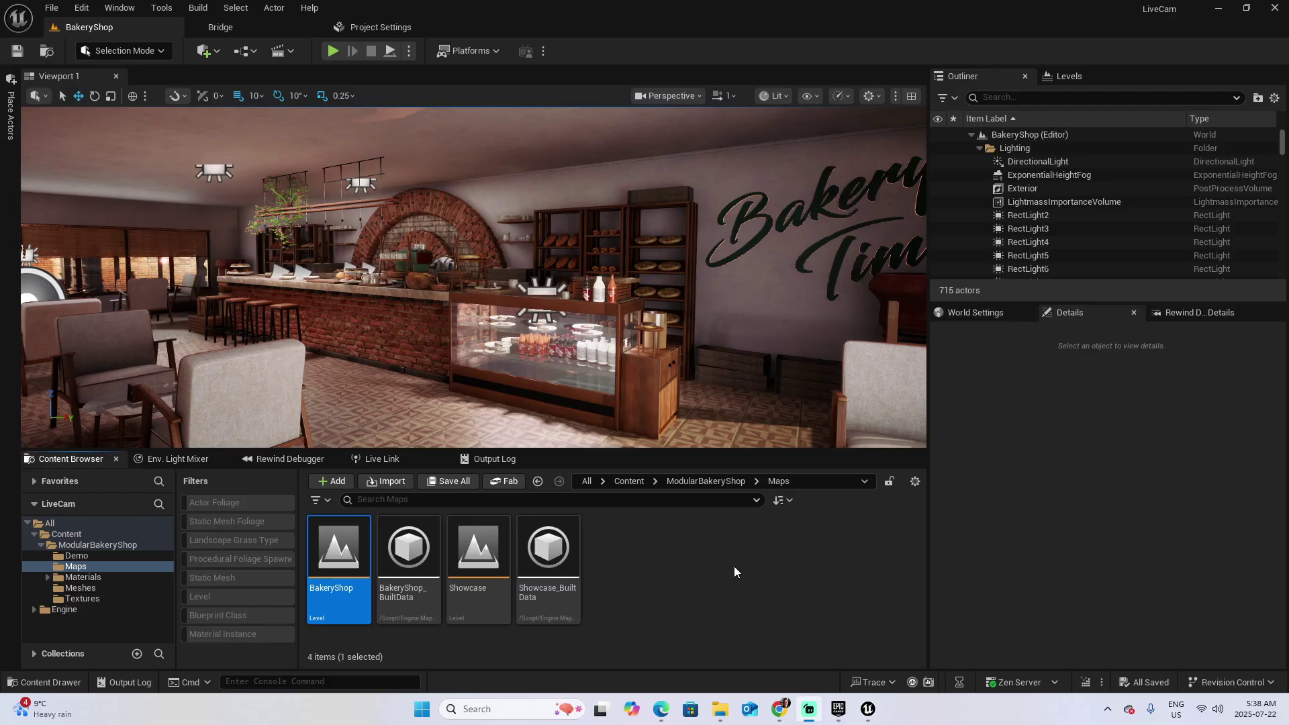
Open Quixel Bridge from the toolbar Add menu and view the local MetaHumans
left_click(216, 52)
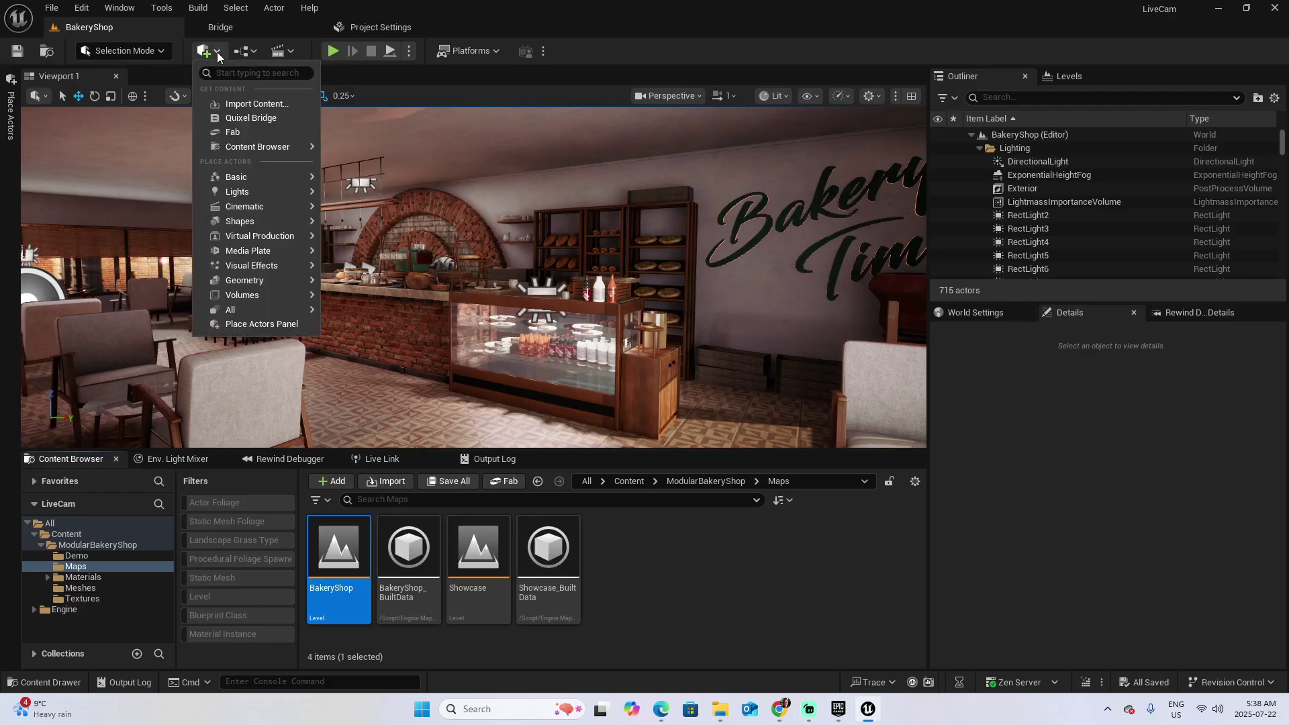
left_click(247, 119)
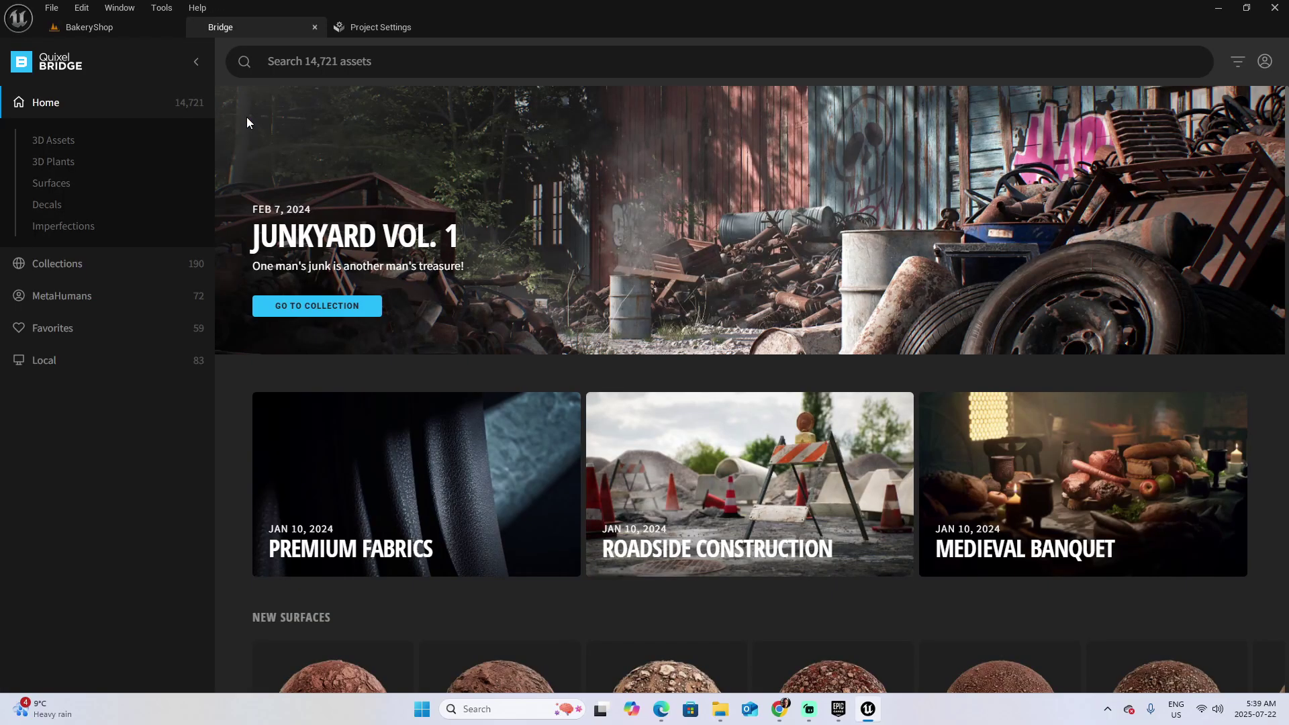
left_click(59, 297)
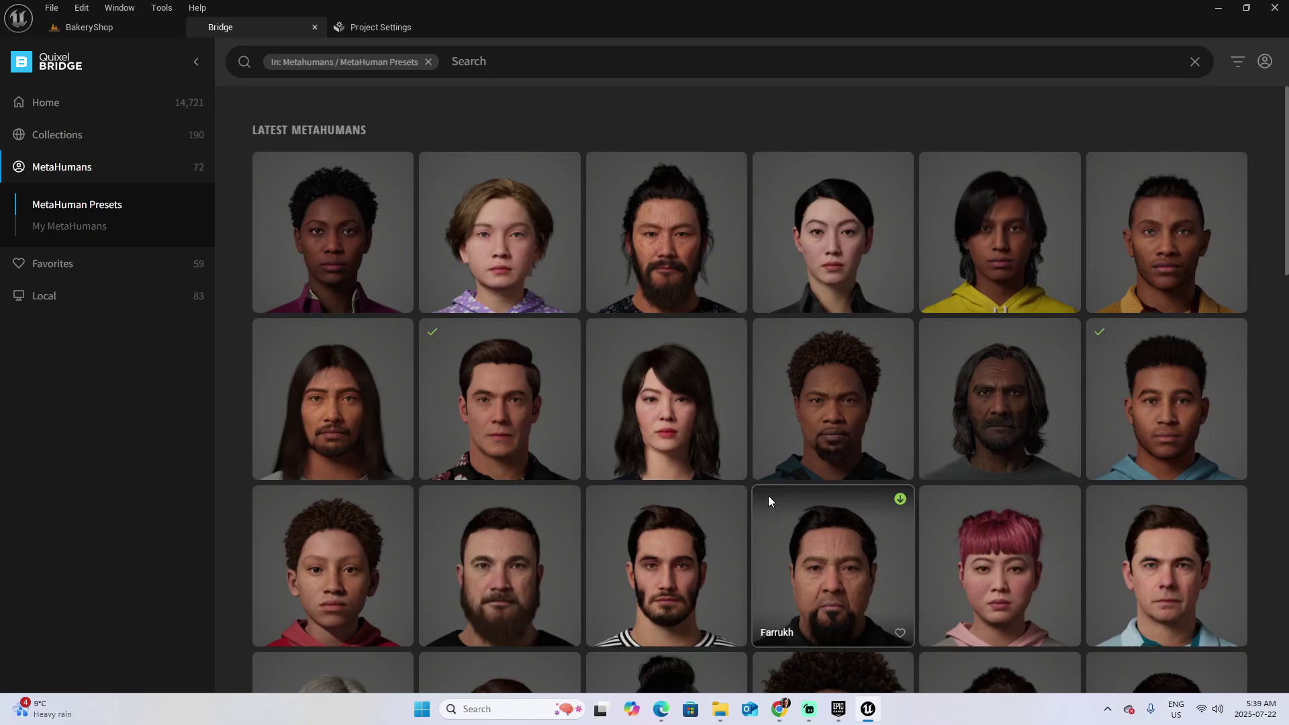
left_click(43, 300)
Add MetaHuman Emanuel from Local > MetaHumans via Import, then enable the missing project settings
left_click(52, 298)
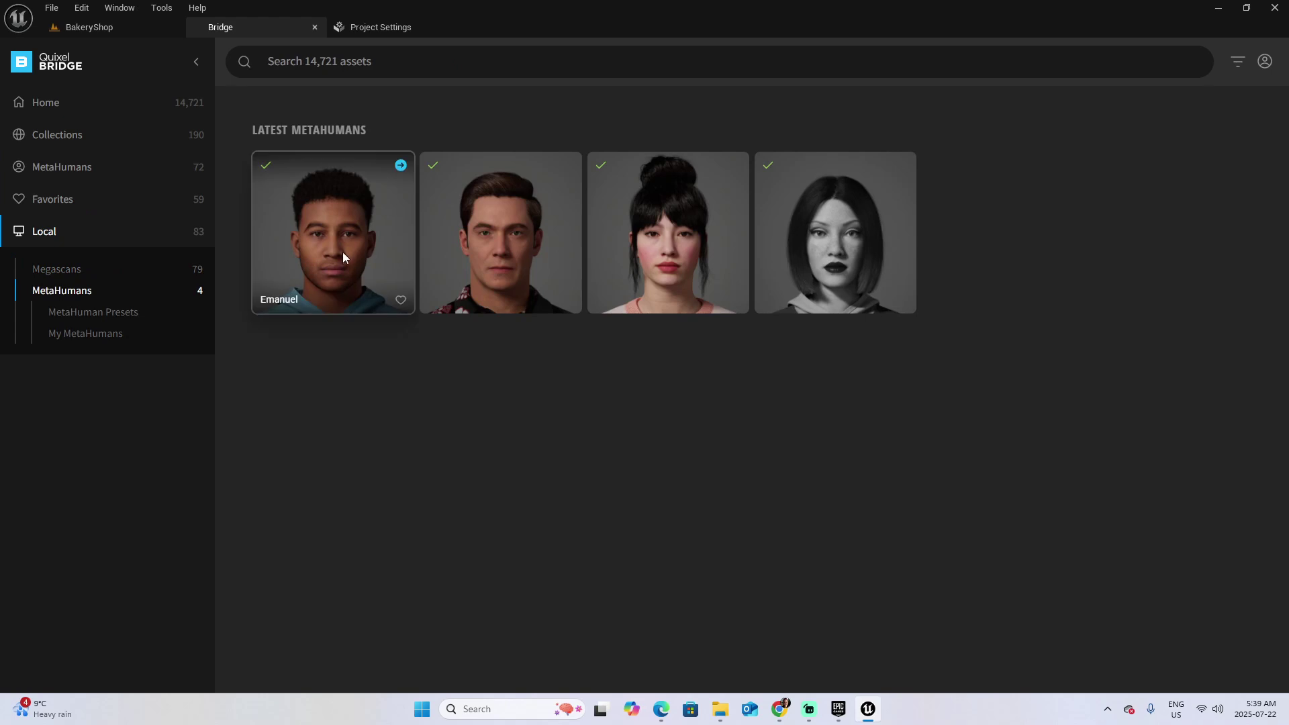
left_click(338, 232)
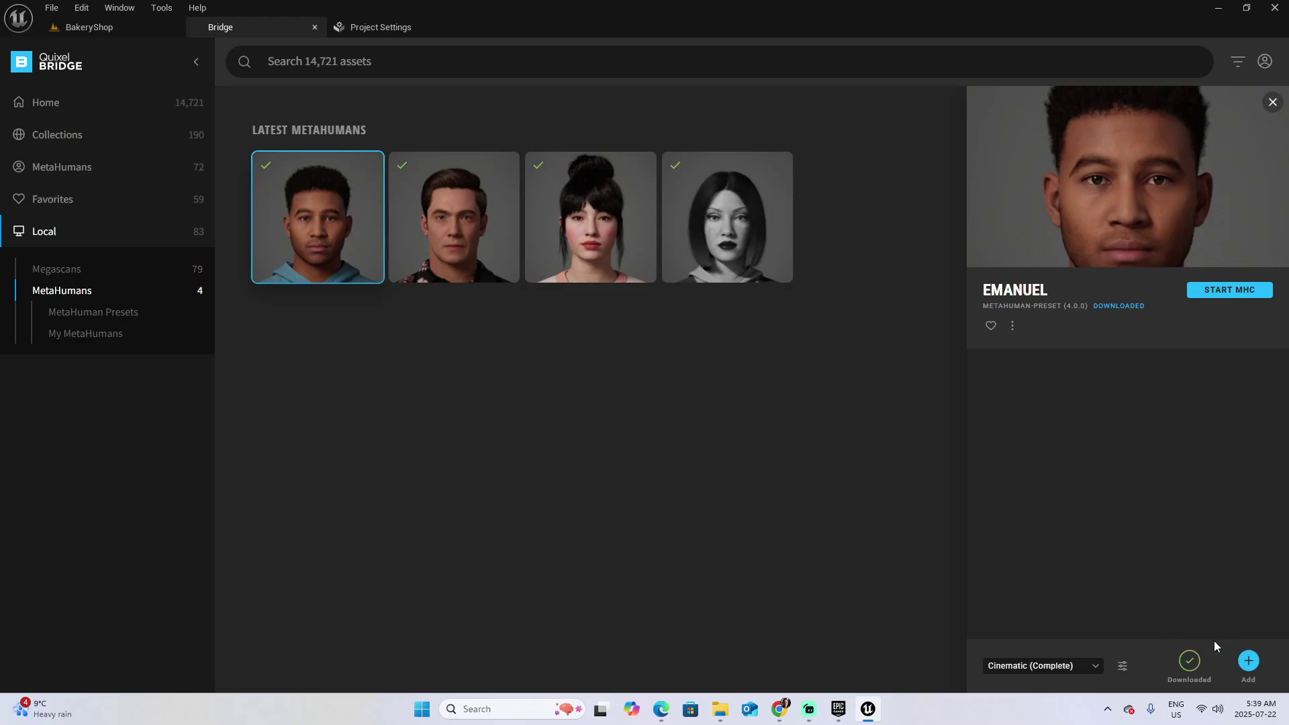
left_click(1249, 662)
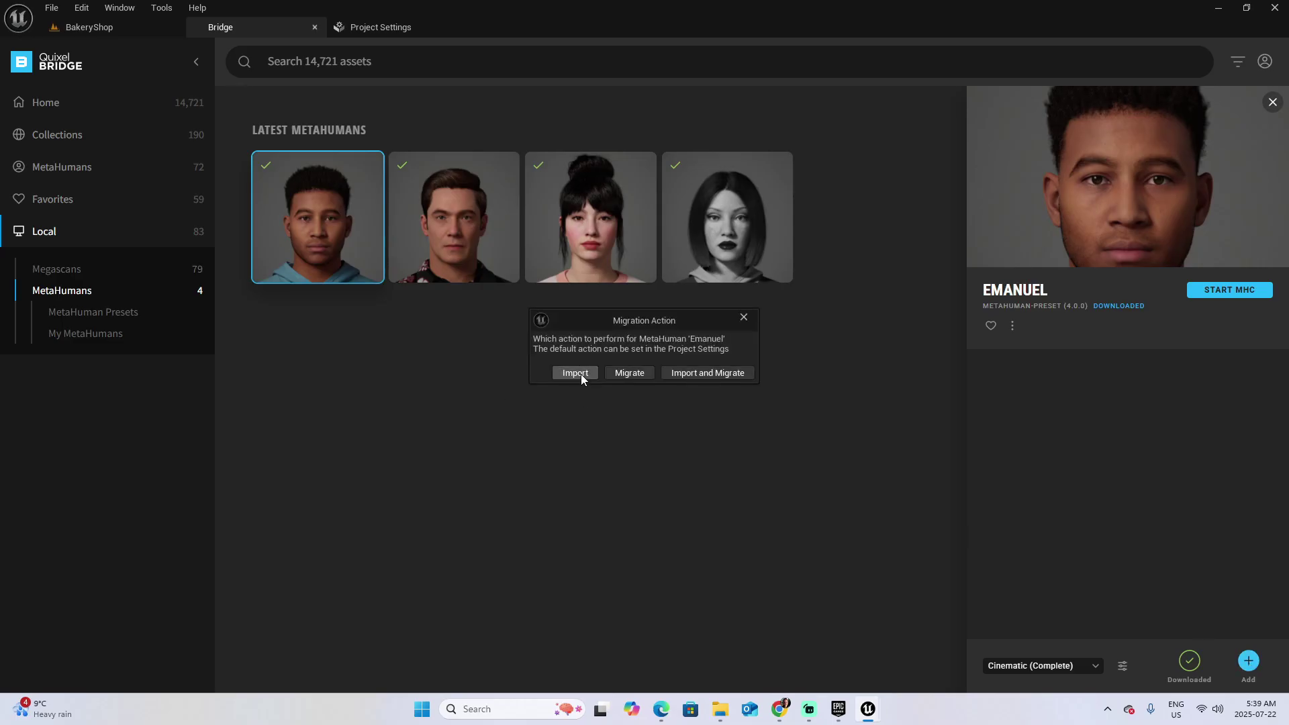
left_click(575, 373)
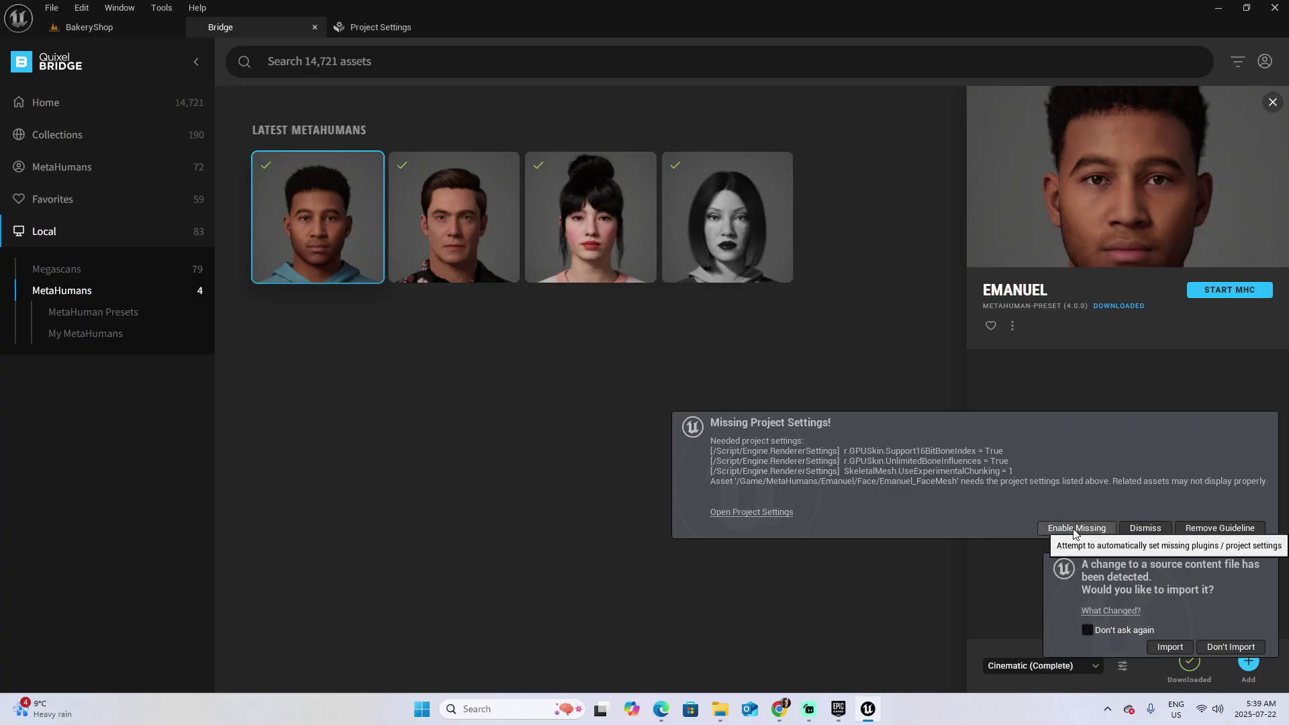
left_click(1074, 528)
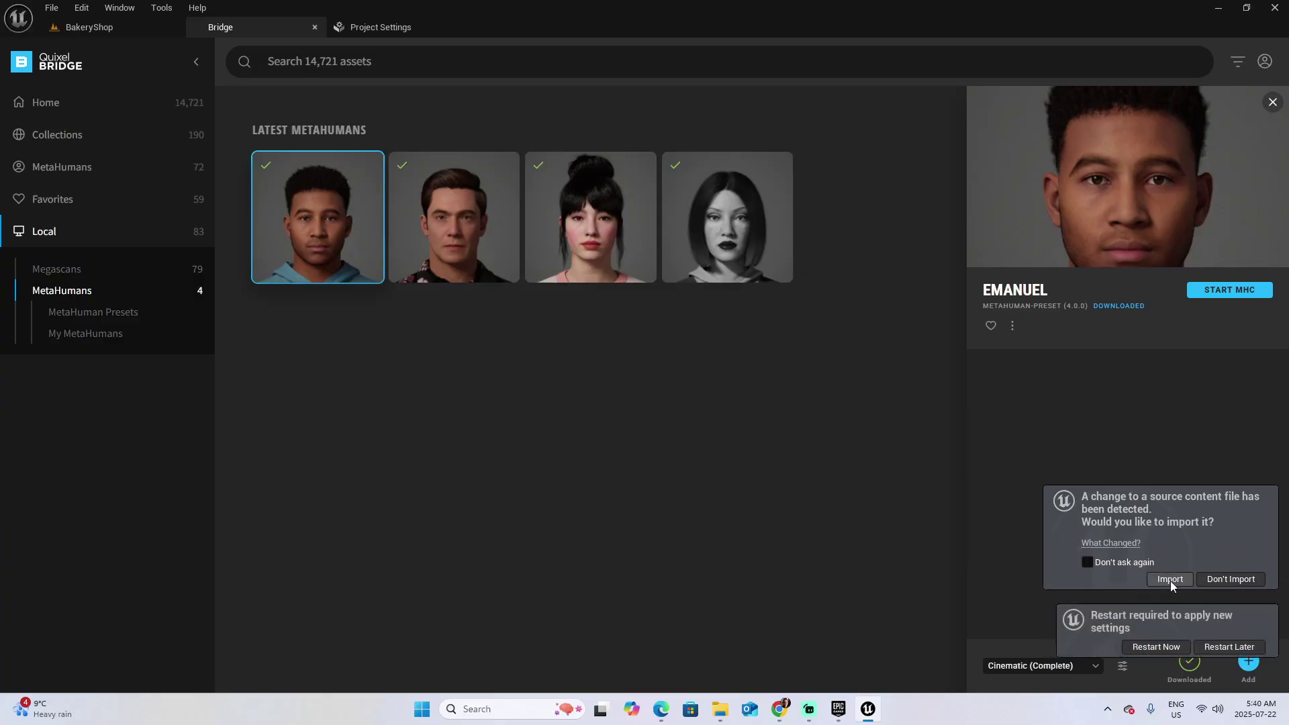
Reimport Emanuel's changed source with default pipeline settings, save the new assets and restart the editor
left_click(1171, 580)
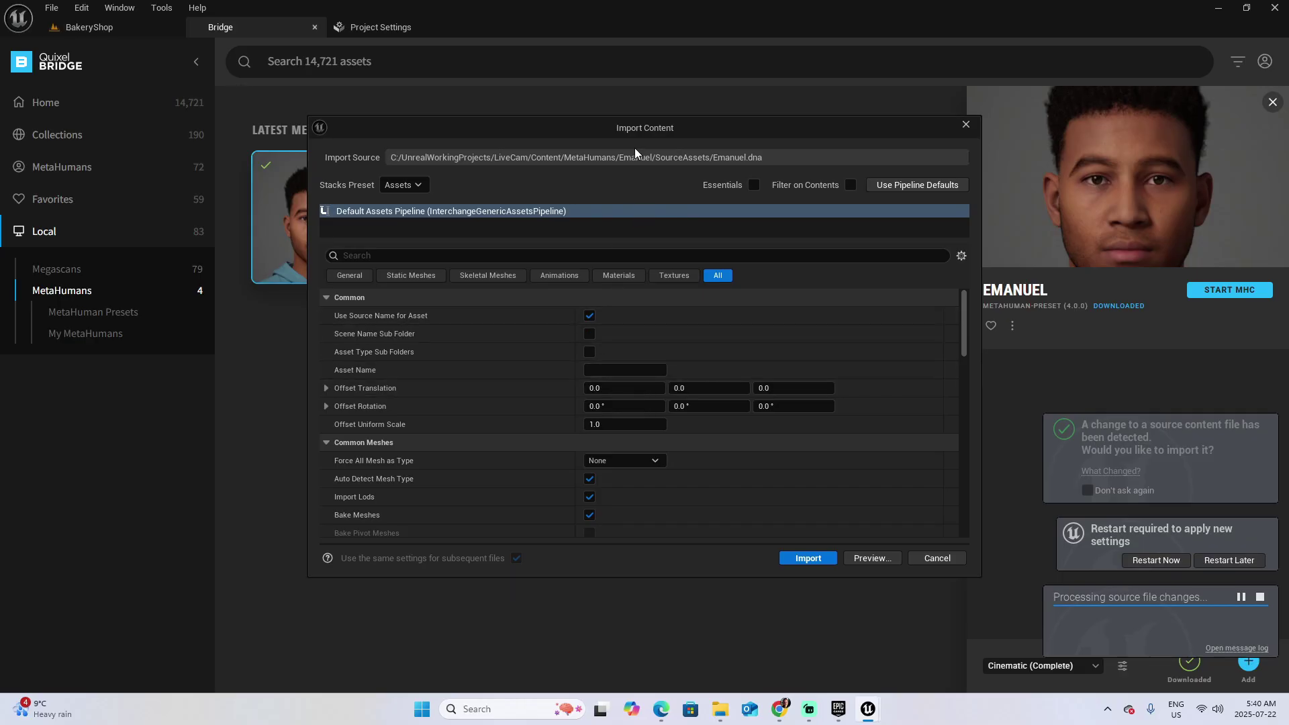
left_click(815, 559)
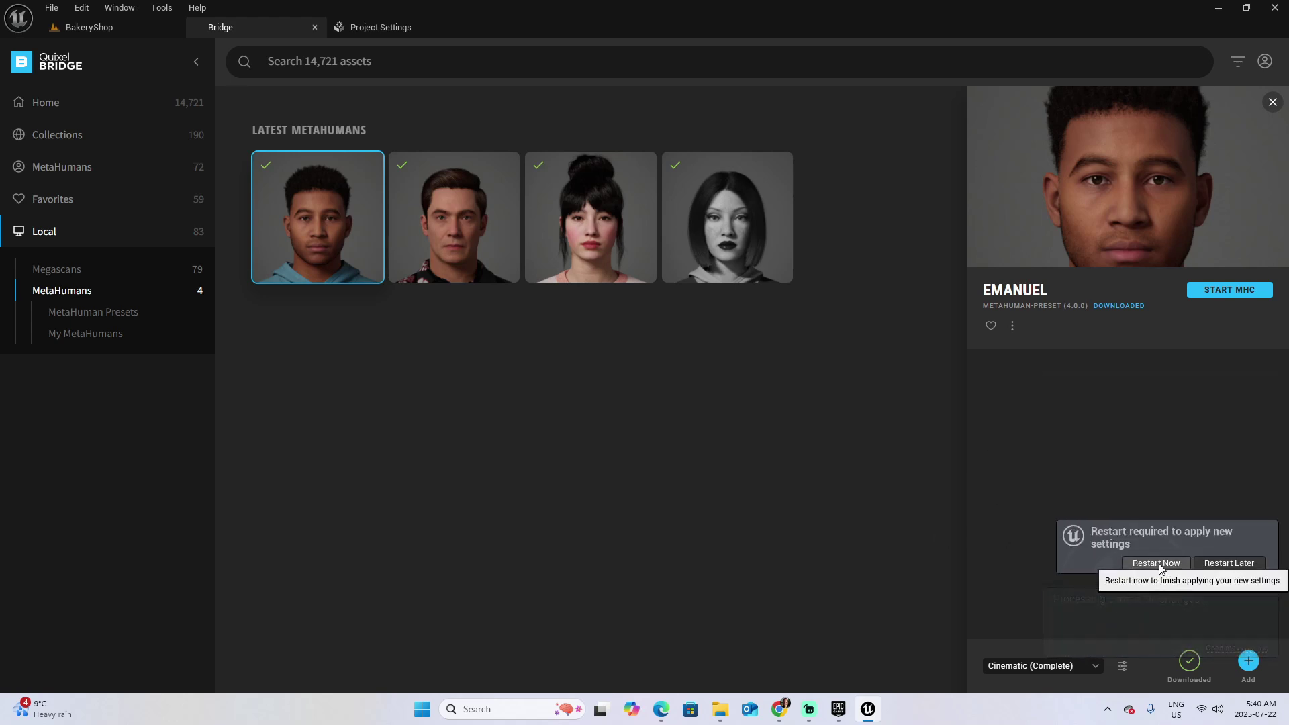
left_click(1152, 649)
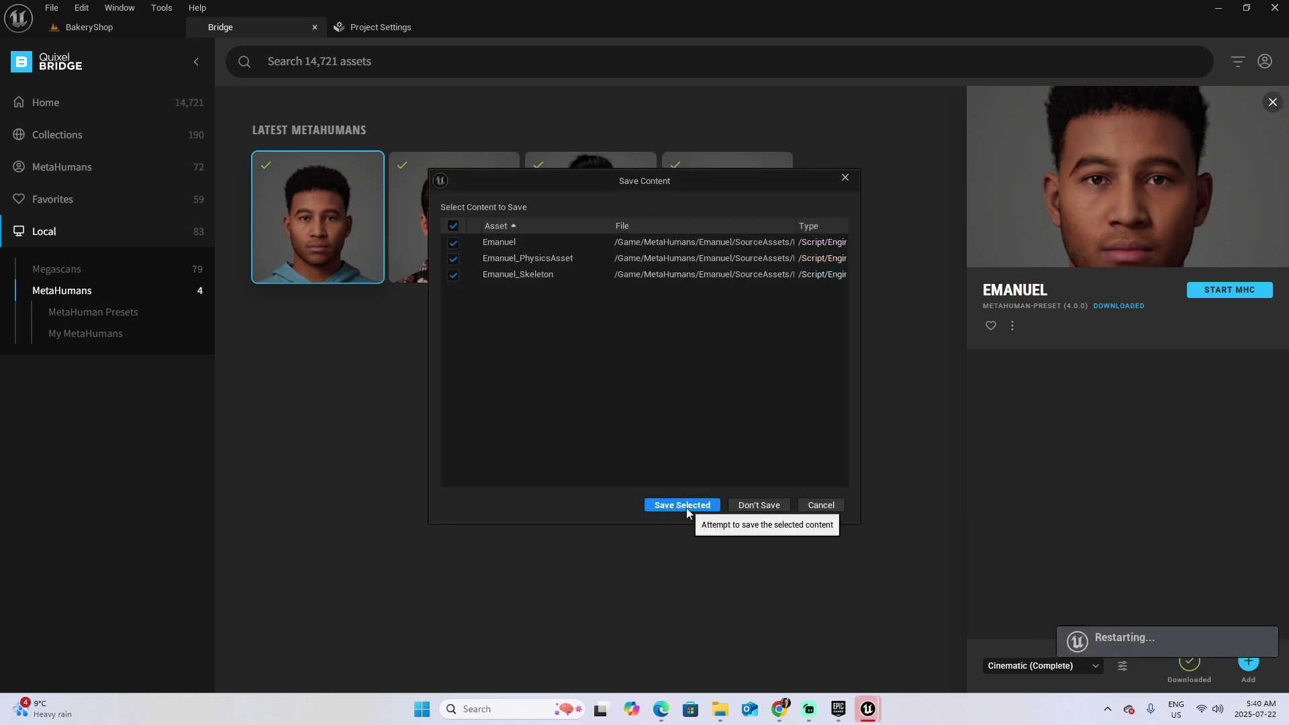
left_click(687, 506)
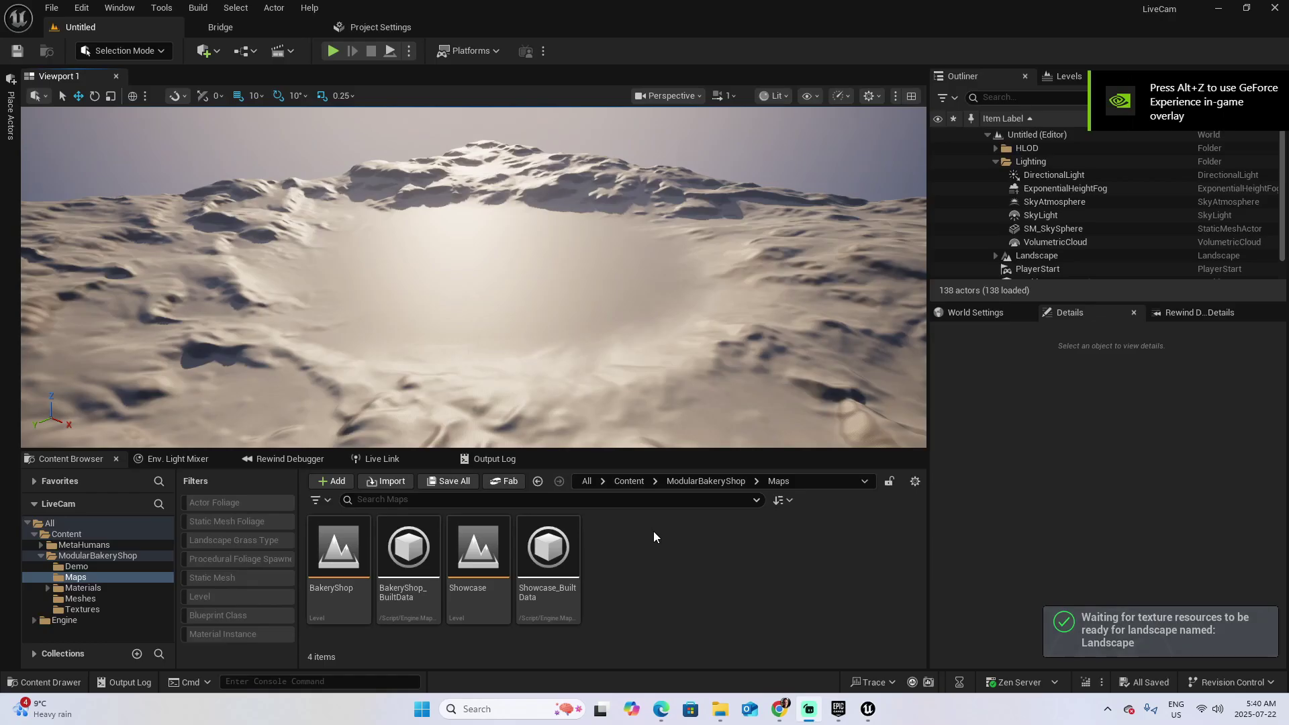
Reopen the BakeryShop level and browse to the Content > MetaHumans > Emanuel folder
double_click(339, 552)
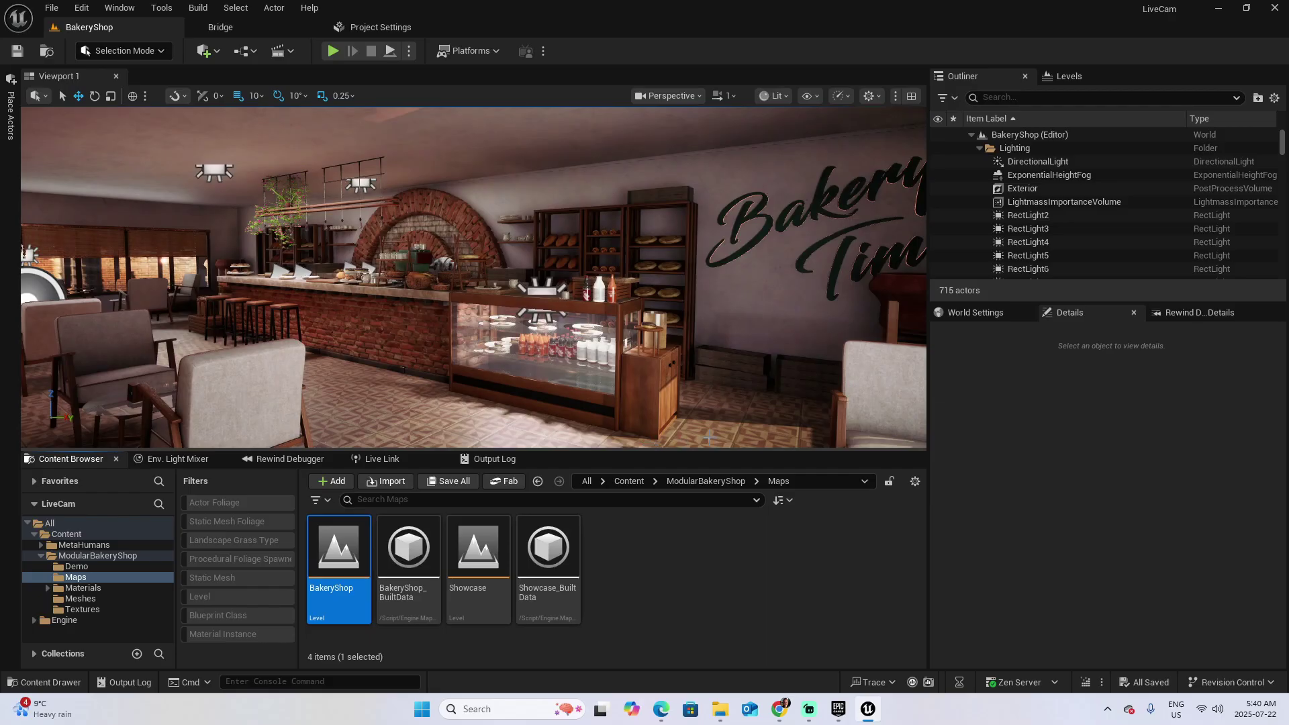
left_click(86, 545)
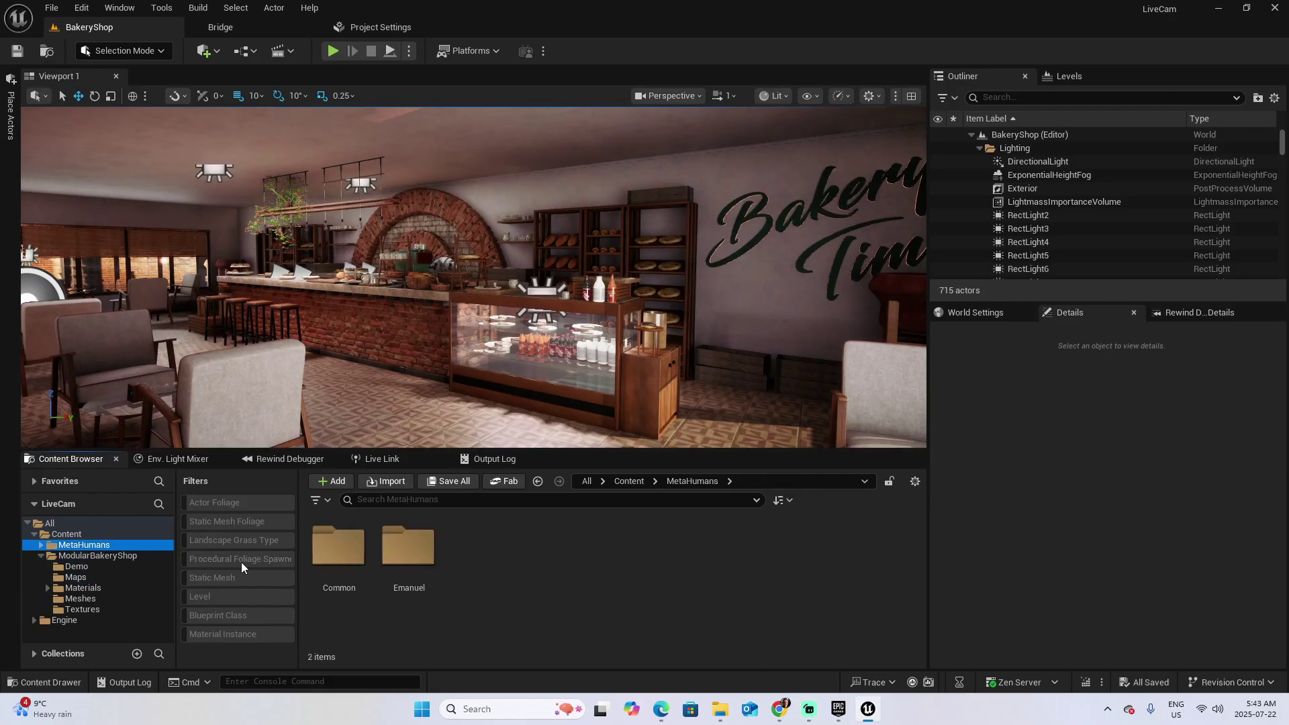
double_click(408, 547)
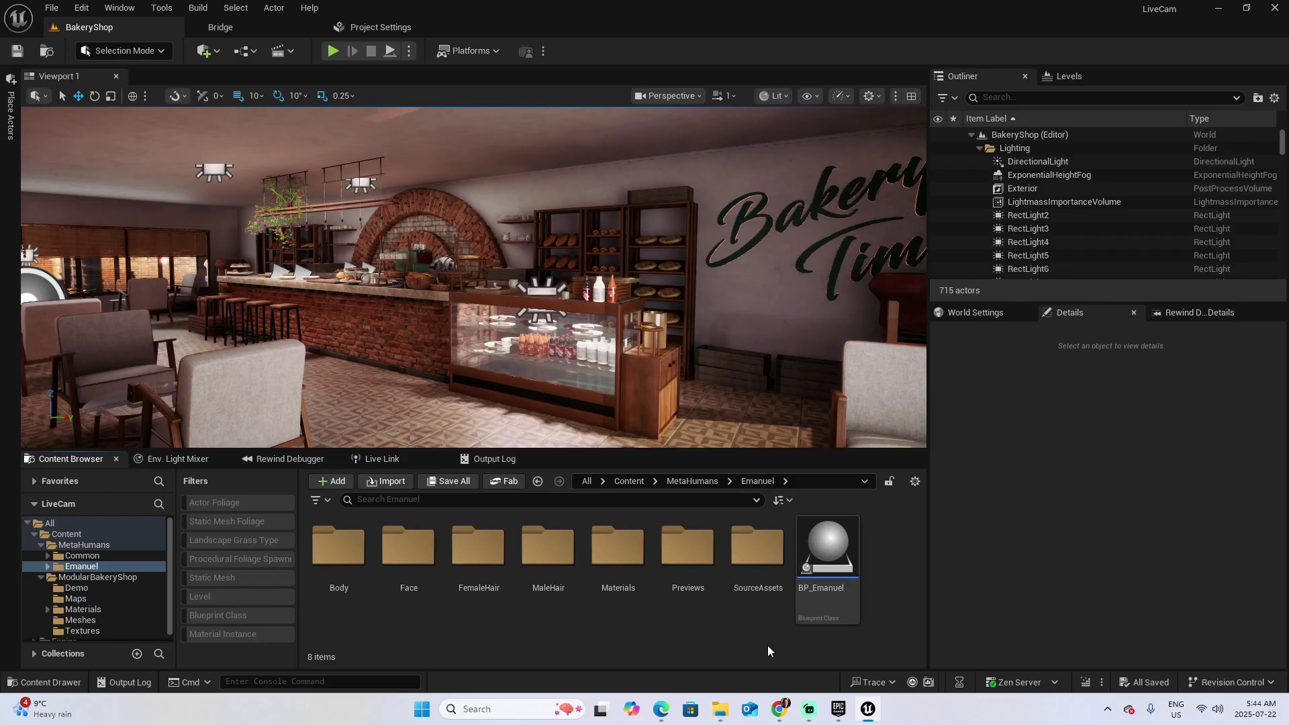
Place BP_Emanuel in the bakery interior beside the brick counter and frame it in view
mouse_move(832, 559)
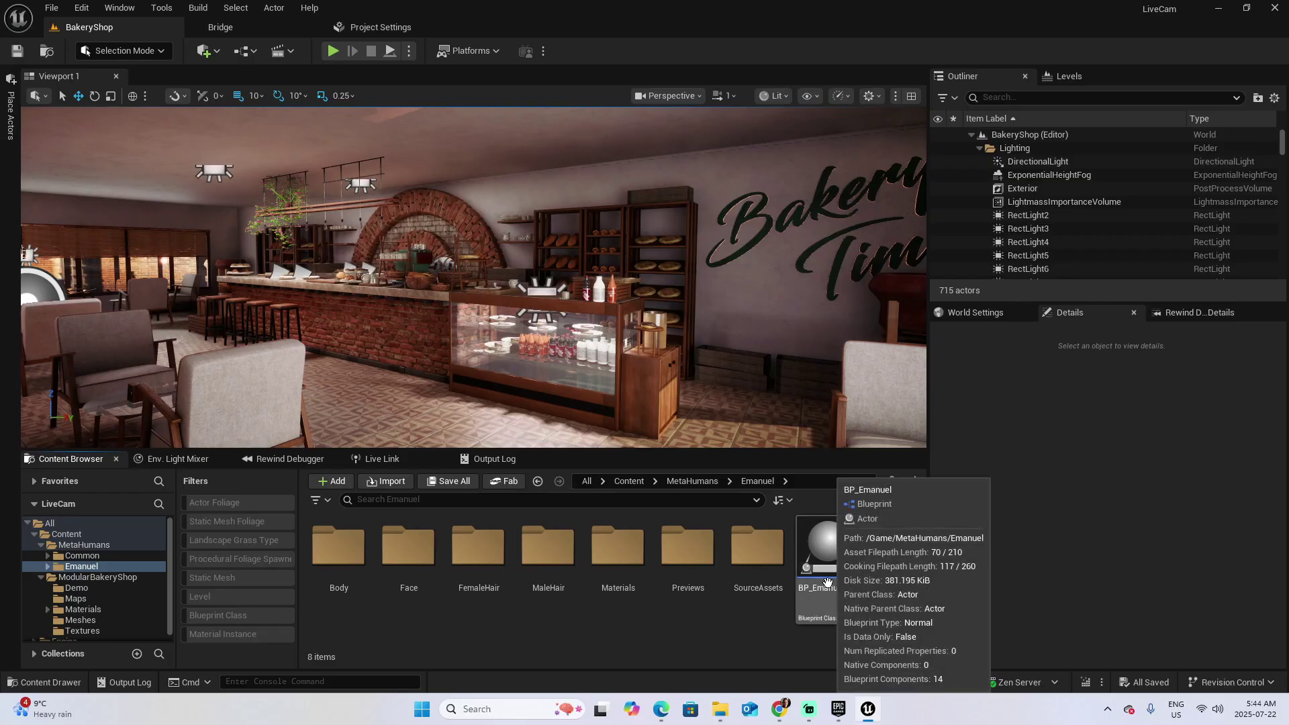
right_click_drag(433, 215, 433, 215)
left_click(829, 557)
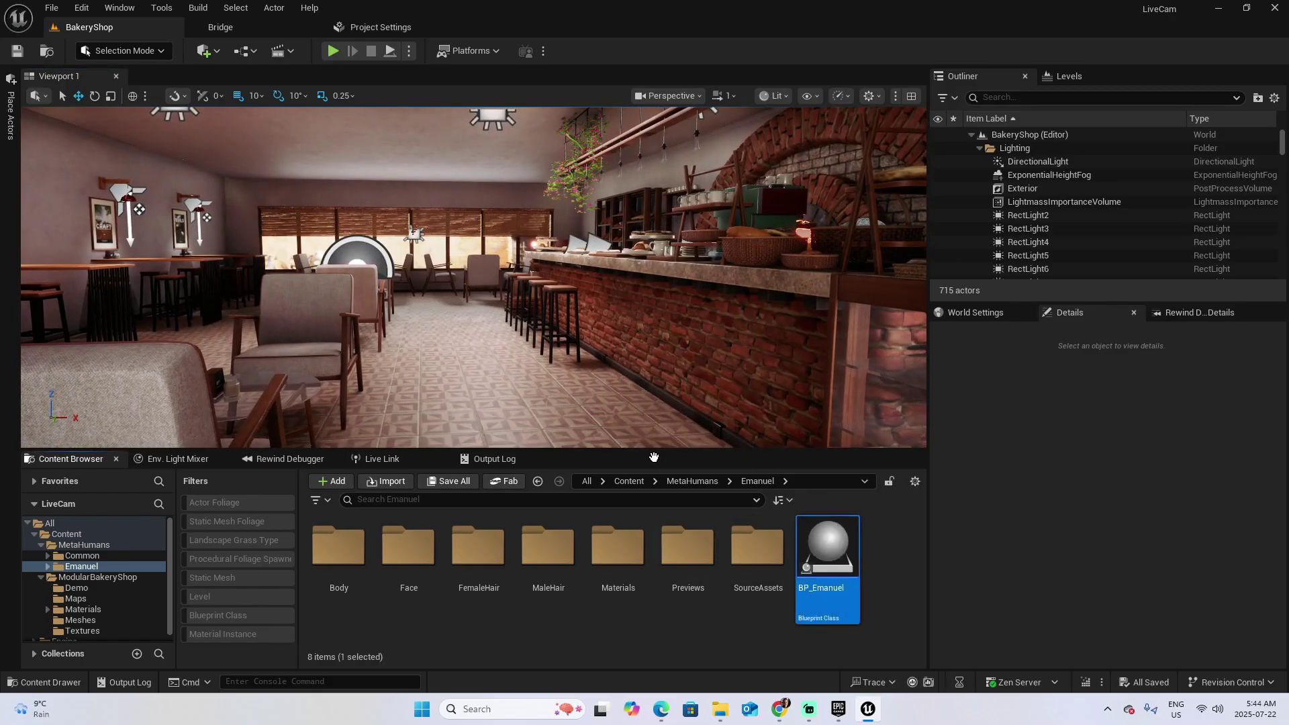
left_click_drag(819, 554, 564, 408)
key("f")
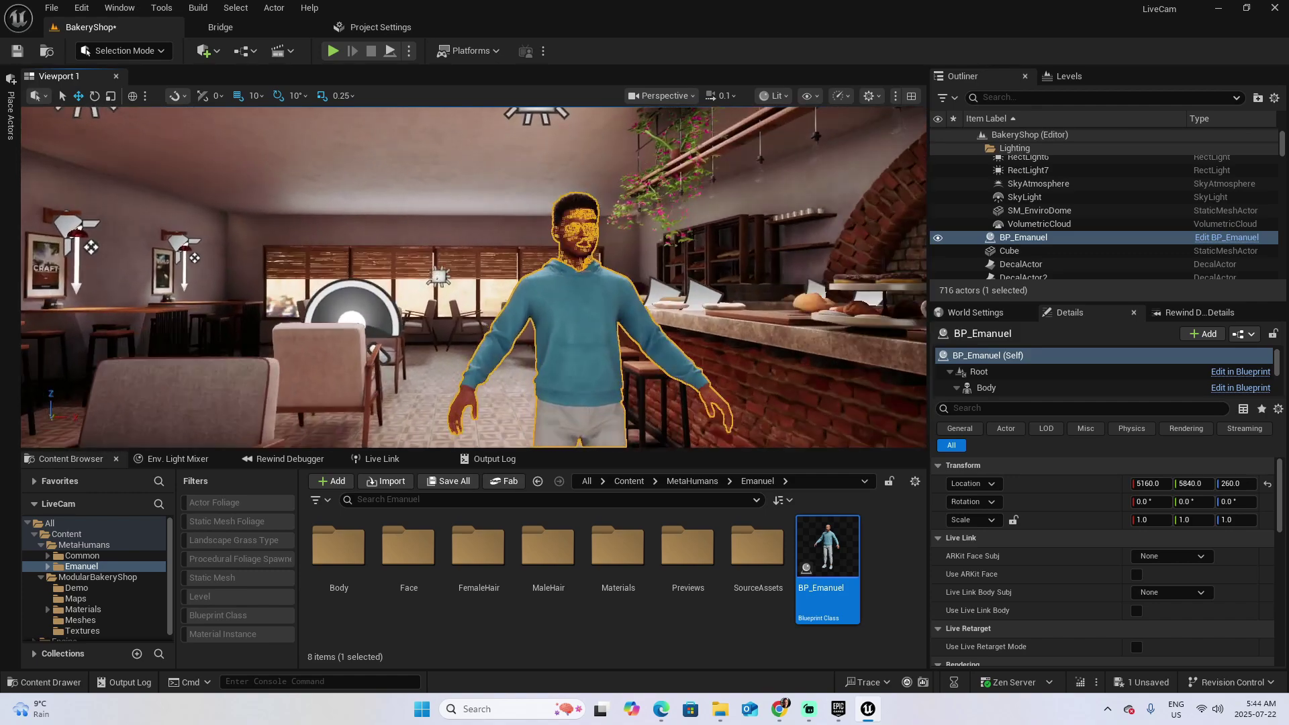